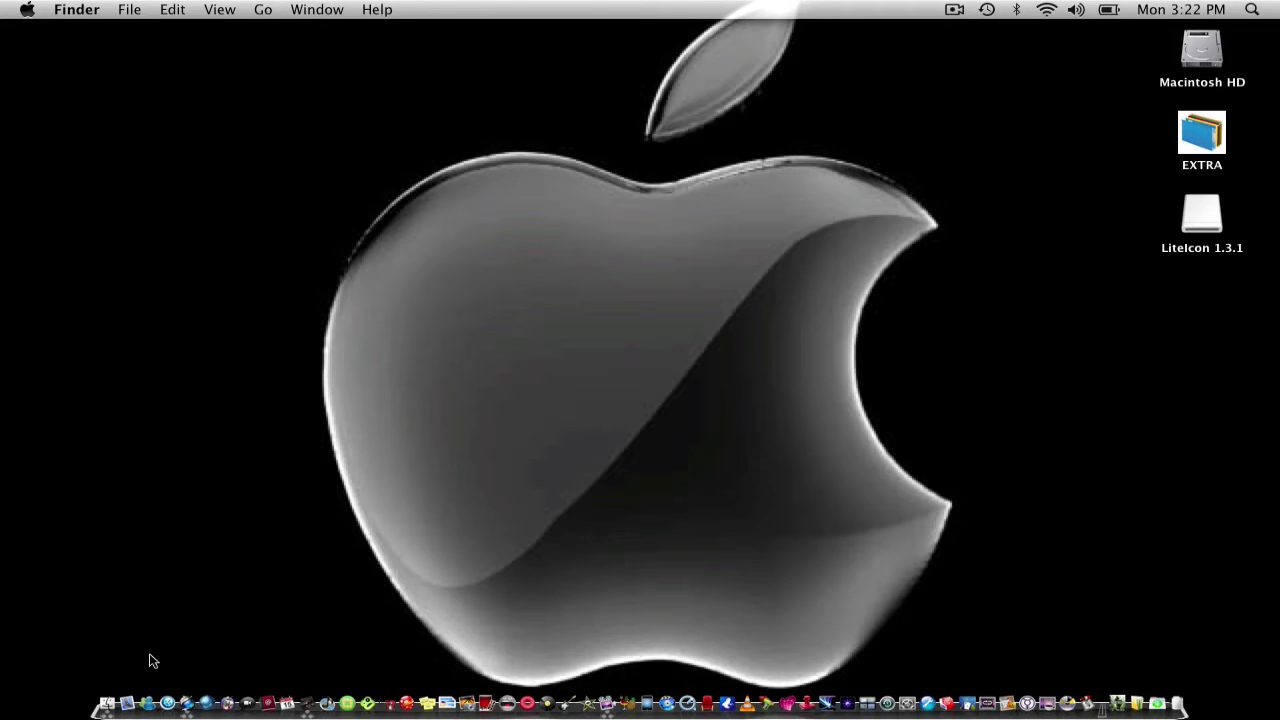
Open Firefox and run a Google image search for 'google earth icon'
{"action": "left_click", "coordinate": [203, 677]}
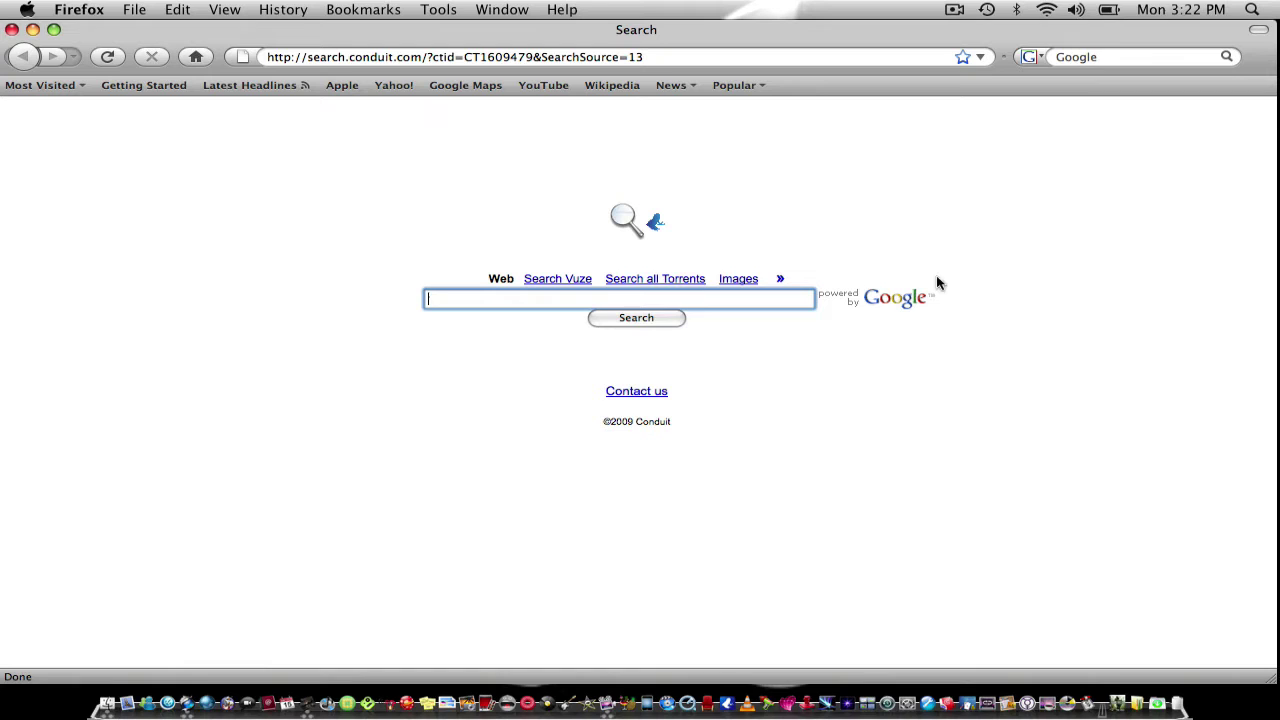
{"action": "left_click", "coordinate": [737, 280]}
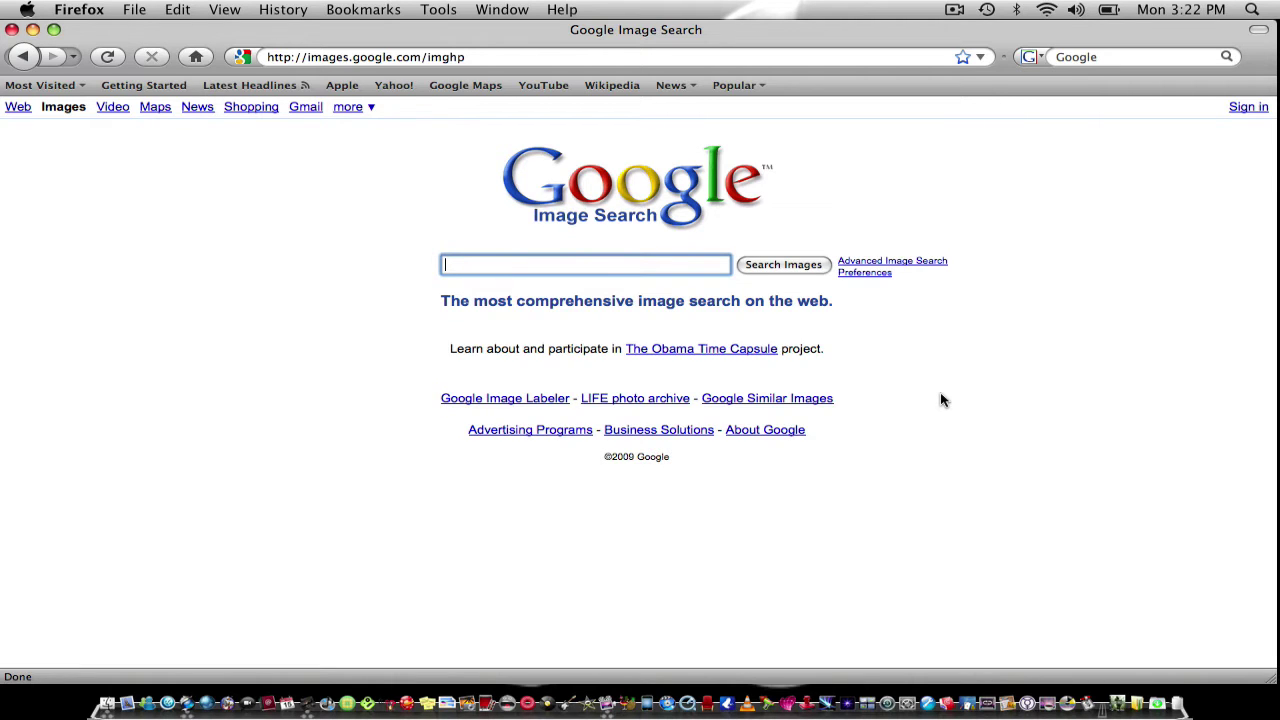
{"action": "type", "text": "oogle "}
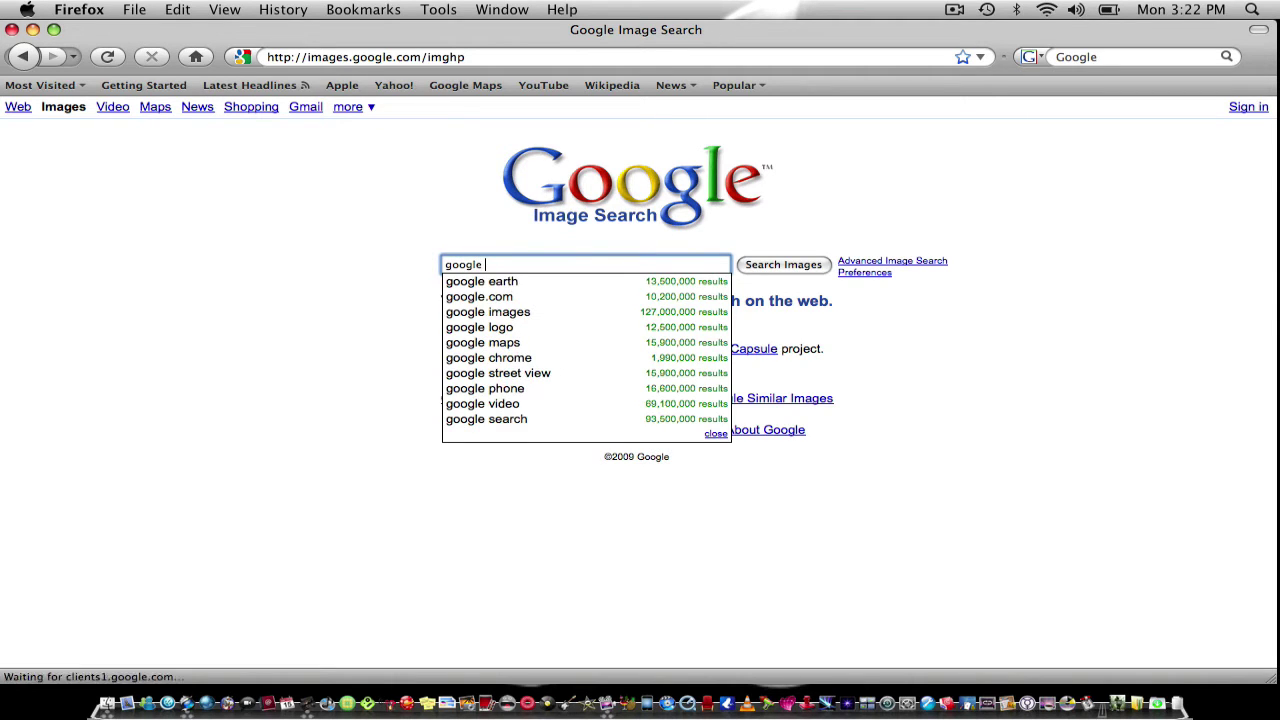
{"action": "type", "text": "eart"}
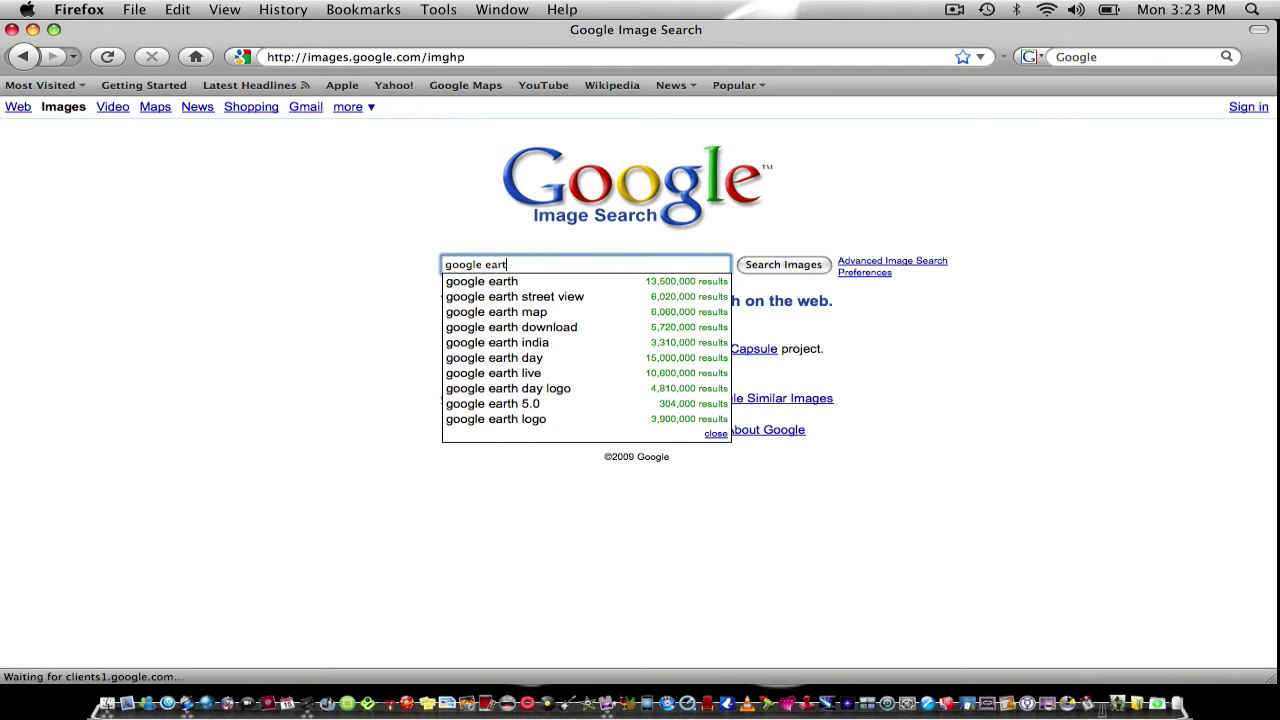
{"action": "type", "text": "h icon"}
{"action": "key", "text": "Return"}
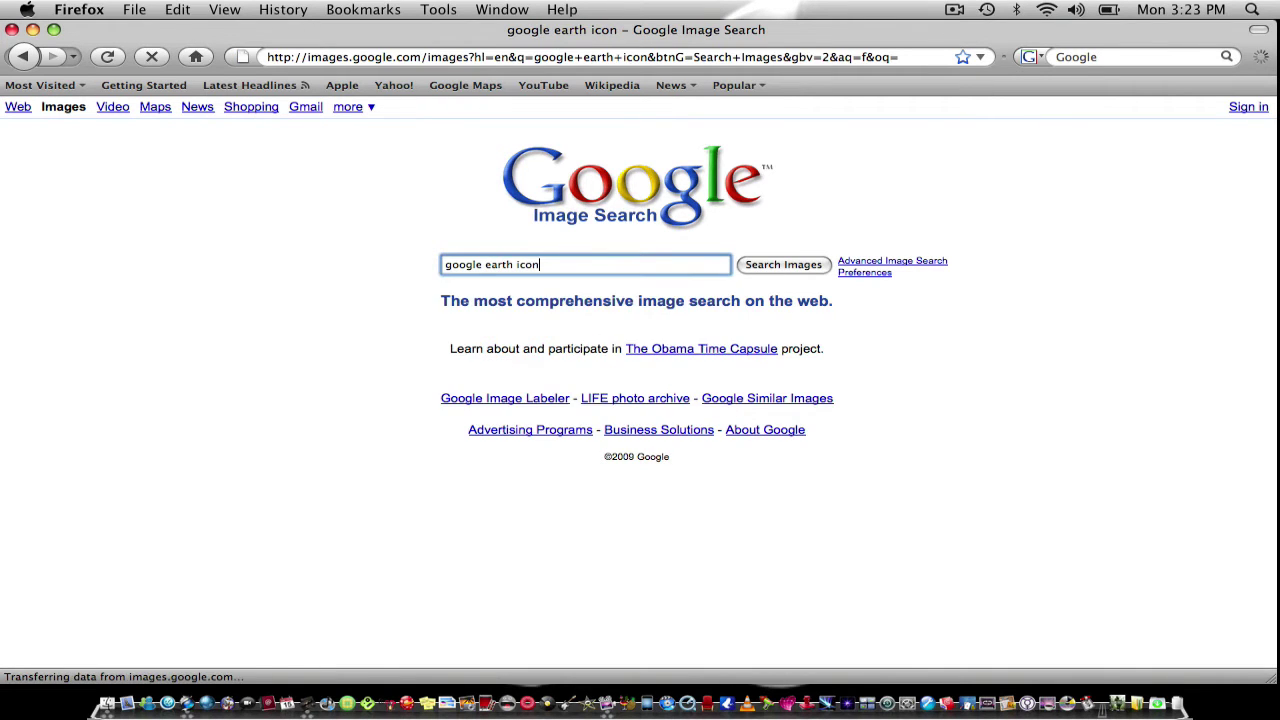
Page through the image results and open the rocketdock Google Earth Icon (PNG) result
{"action": "scroll", "coordinate": [750, 175], "scroll_direction": "down", "scroll_amount": 5}
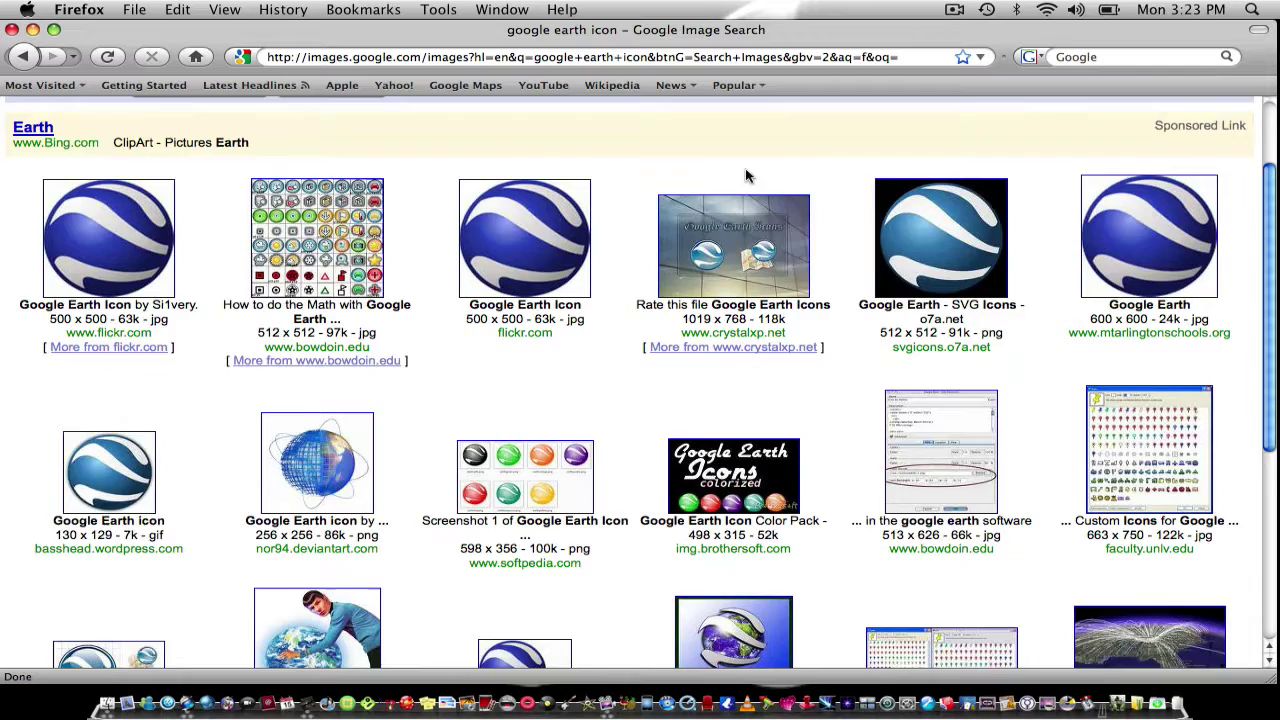
{"action": "scroll", "coordinate": [748, 175], "scroll_direction": "down", "scroll_amount": 2}
{"action": "scroll", "coordinate": [755, 312], "scroll_direction": "down", "scroll_amount": 4}
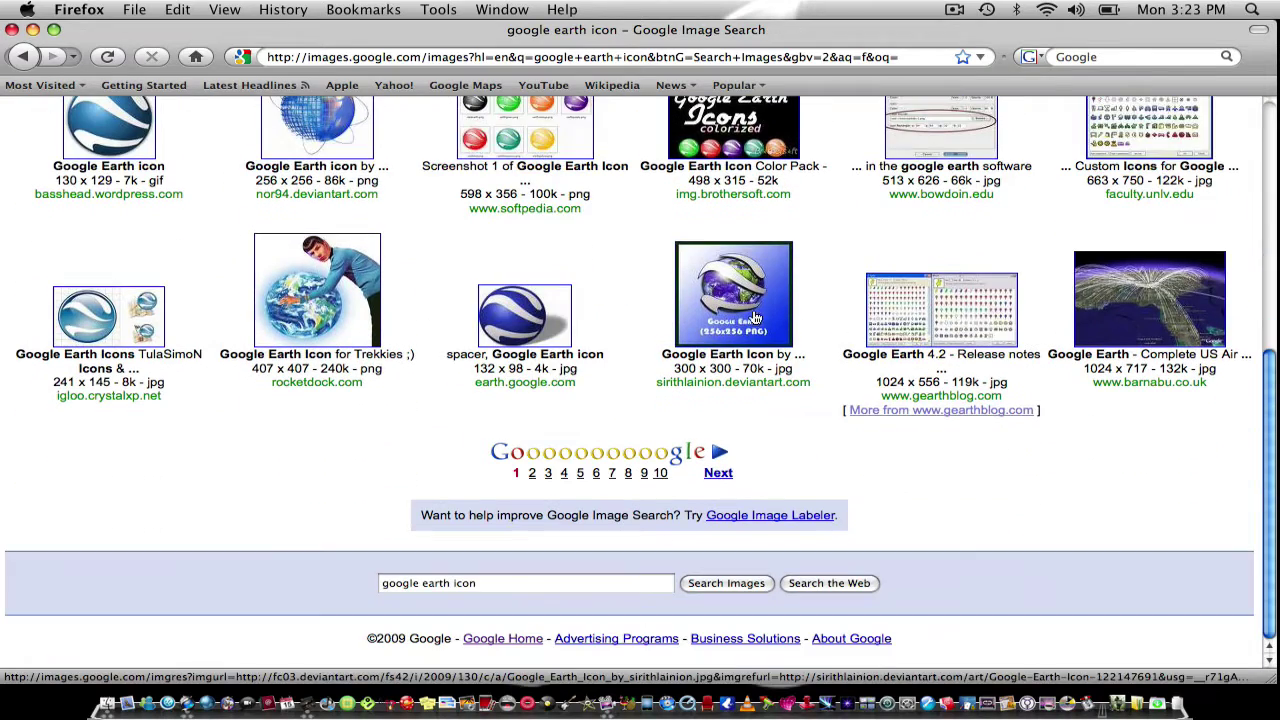
{"action": "left_click", "coordinate": [720, 473]}
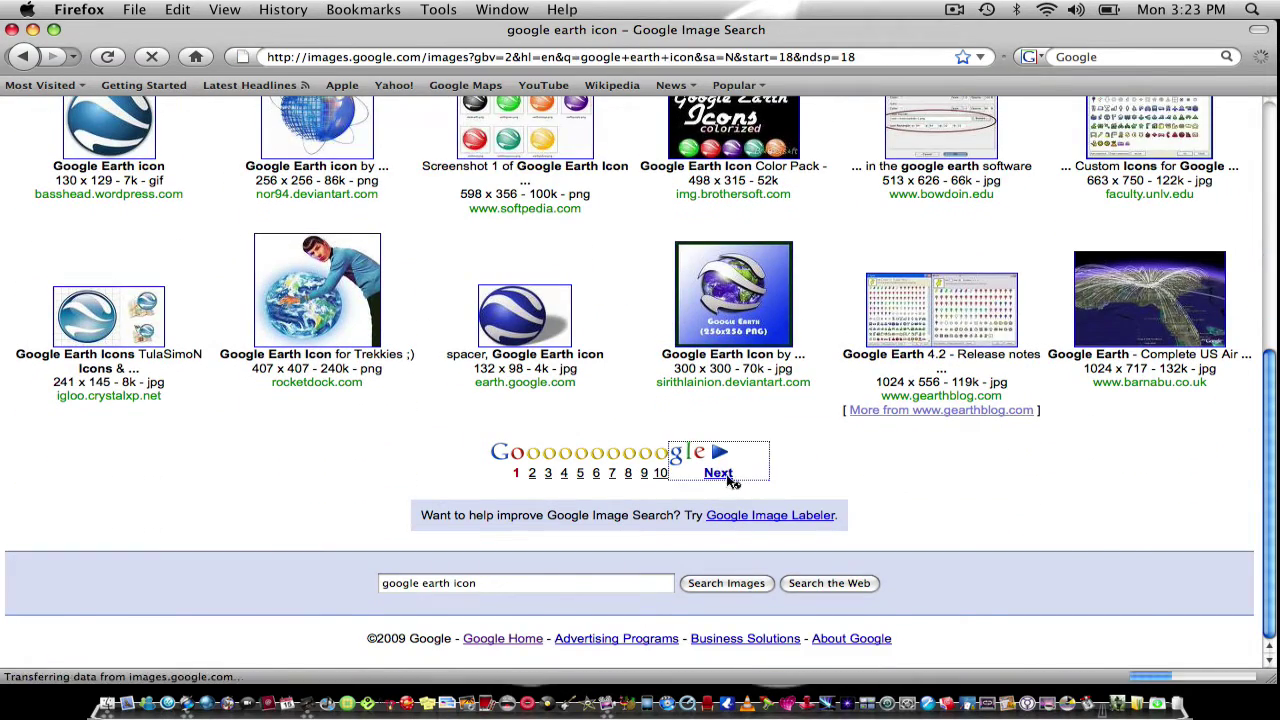
{"action": "scroll", "coordinate": [735, 400], "scroll_direction": "down", "scroll_amount": 6}
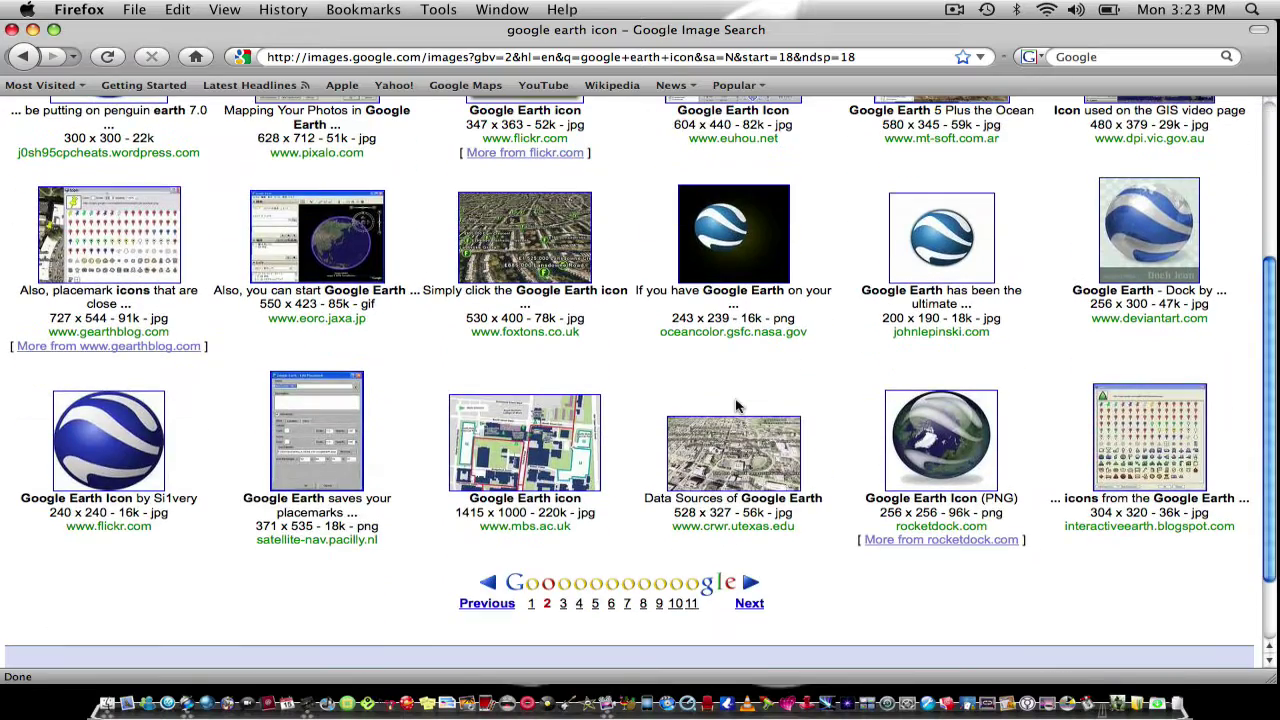
{"action": "scroll", "coordinate": [788, 410], "scroll_direction": "down", "scroll_amount": 2}
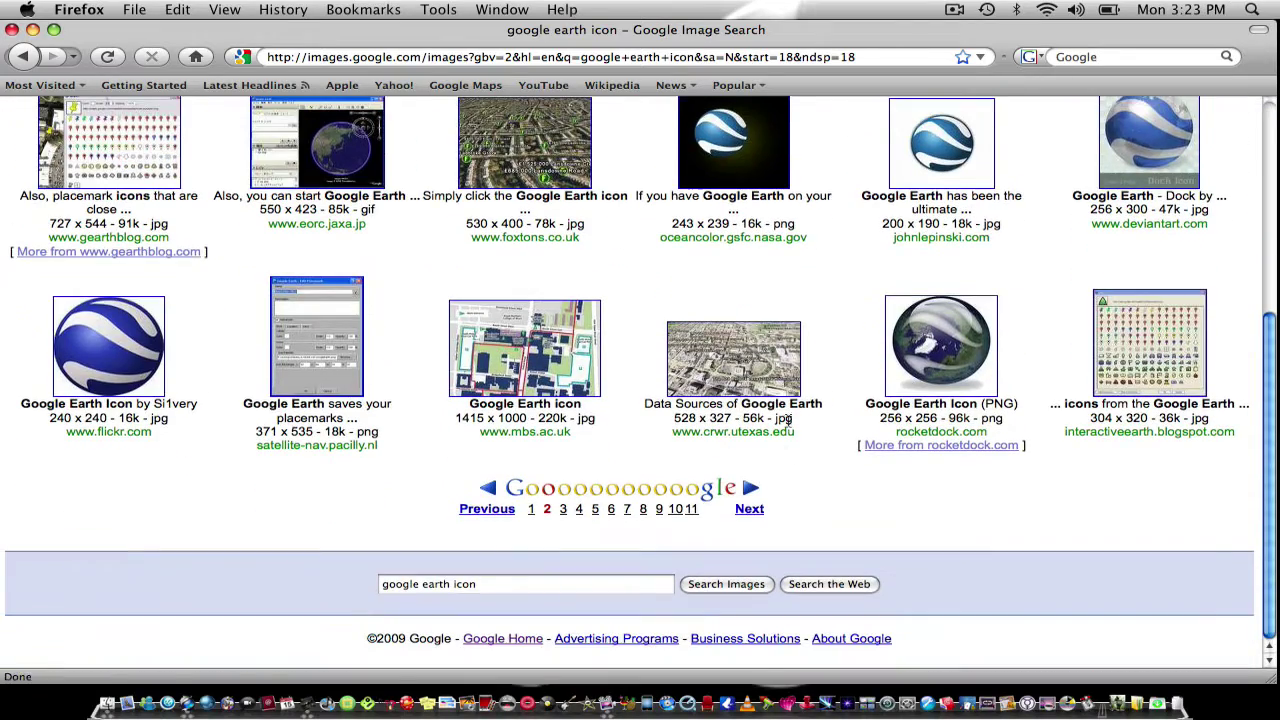
{"action": "left_click", "coordinate": [750, 509]}
{"action": "scroll", "coordinate": [600, 443], "scroll_direction": "down", "scroll_amount": 9}
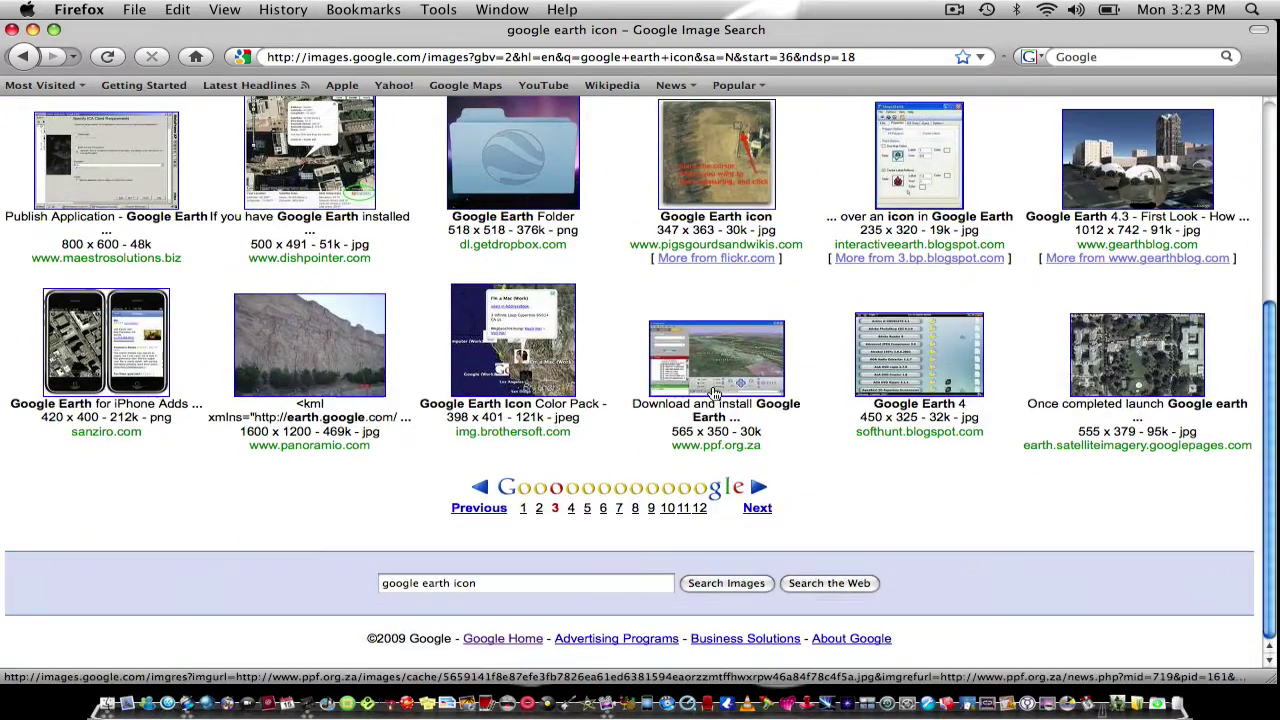
{"action": "left_click", "coordinate": [539, 509]}
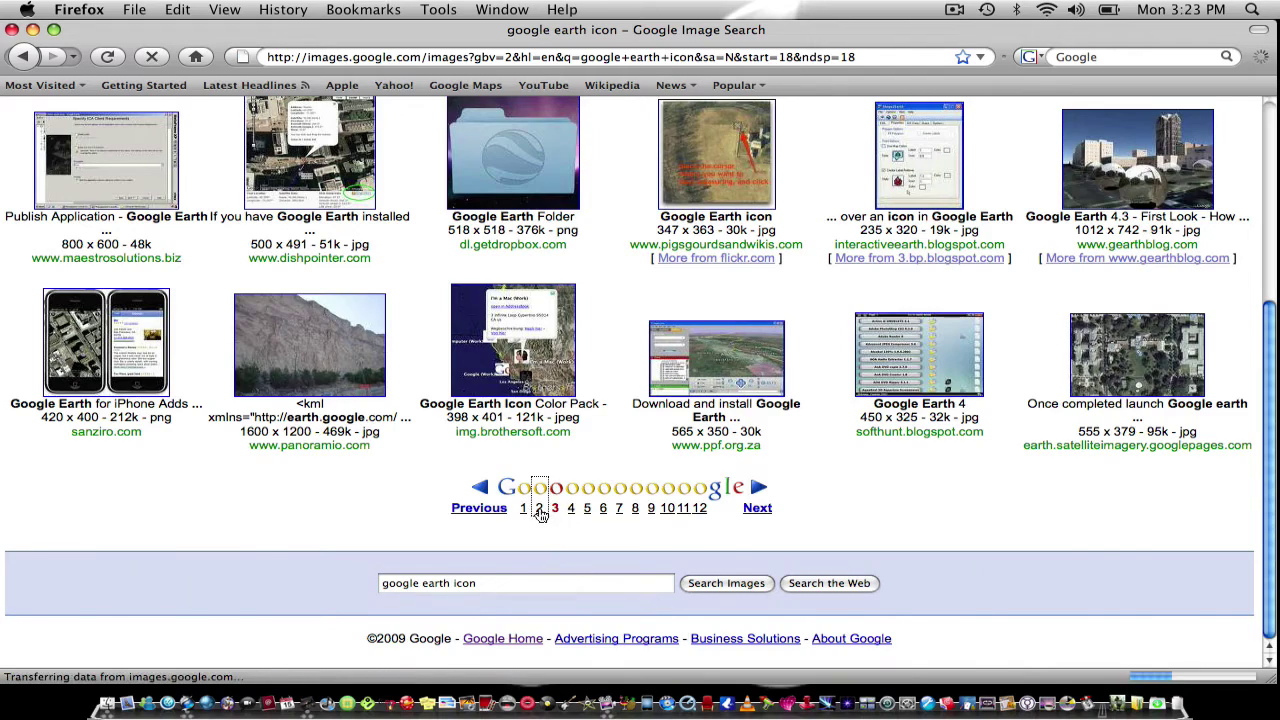
{"action": "scroll", "coordinate": [516, 418], "scroll_direction": "down", "scroll_amount": 3}
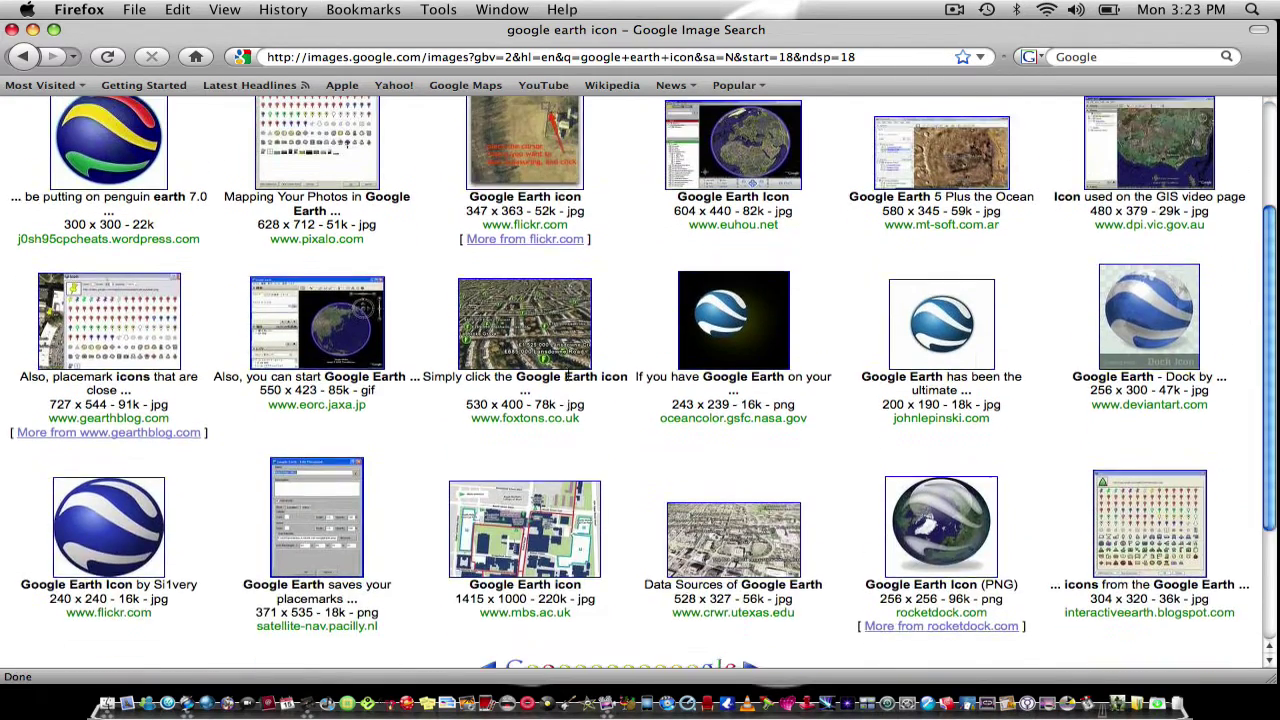
{"action": "scroll", "coordinate": [570, 378], "scroll_direction": "down", "scroll_amount": 4}
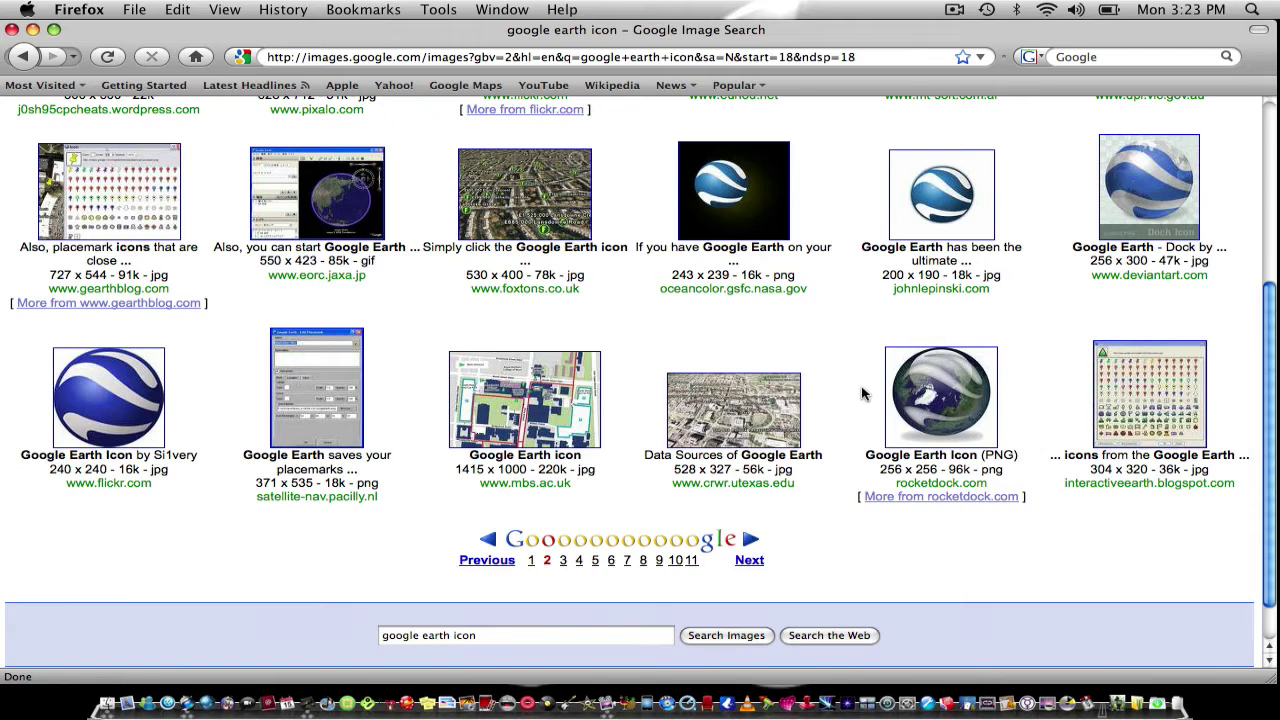
{"action": "left_click", "coordinate": [899, 413]}
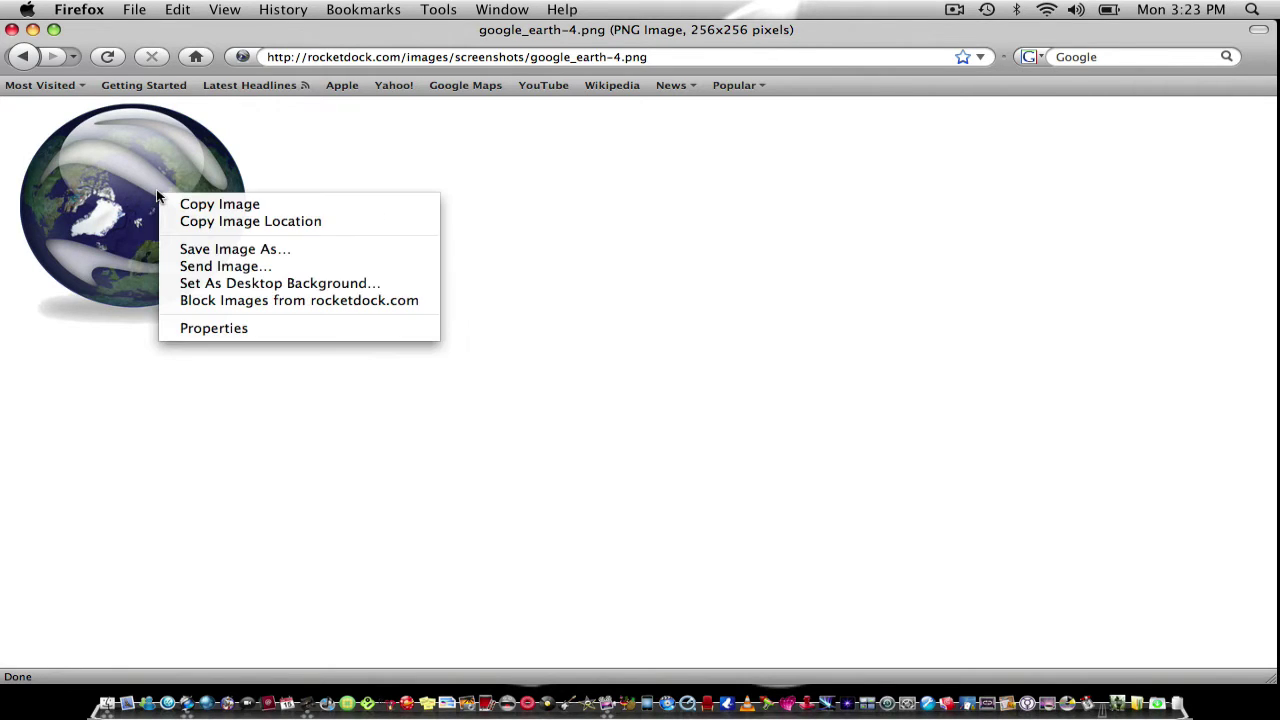
Bring up the full-size globe image's actions, then close the Firefox window
{"action": "left_click", "coordinate": [57, 119]}
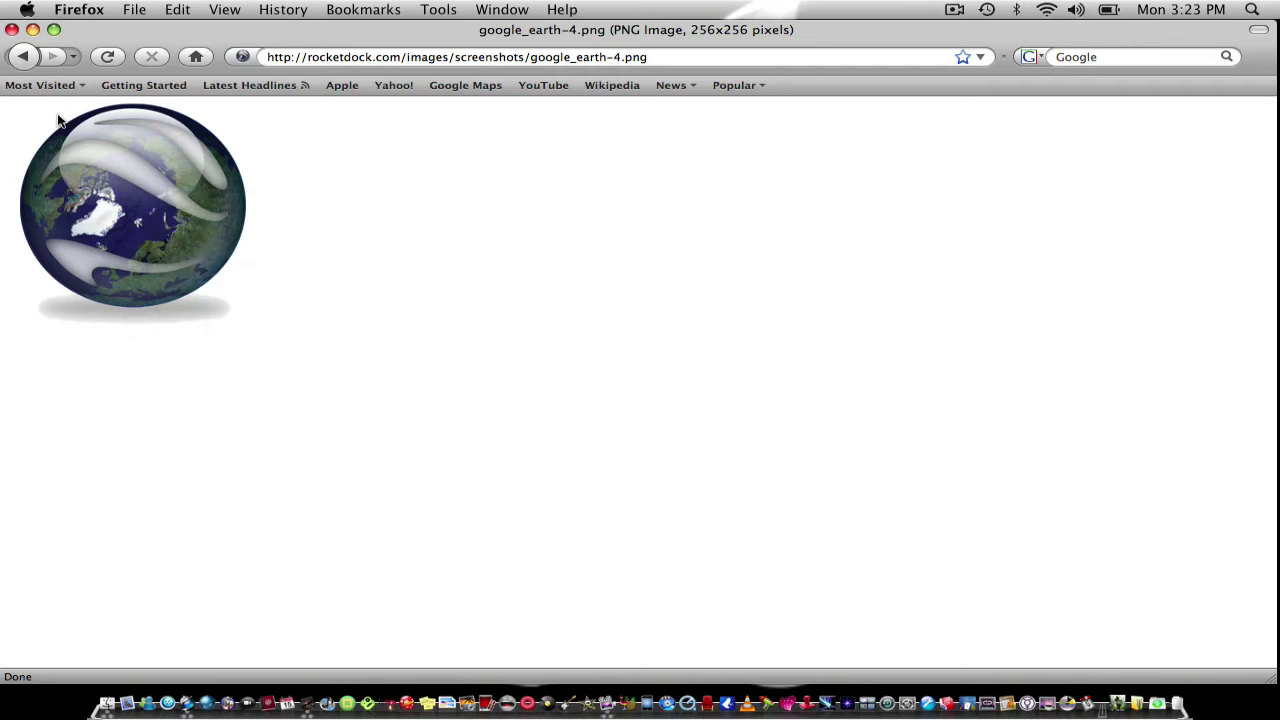
{"action": "left_click", "coordinate": [12, 29]}
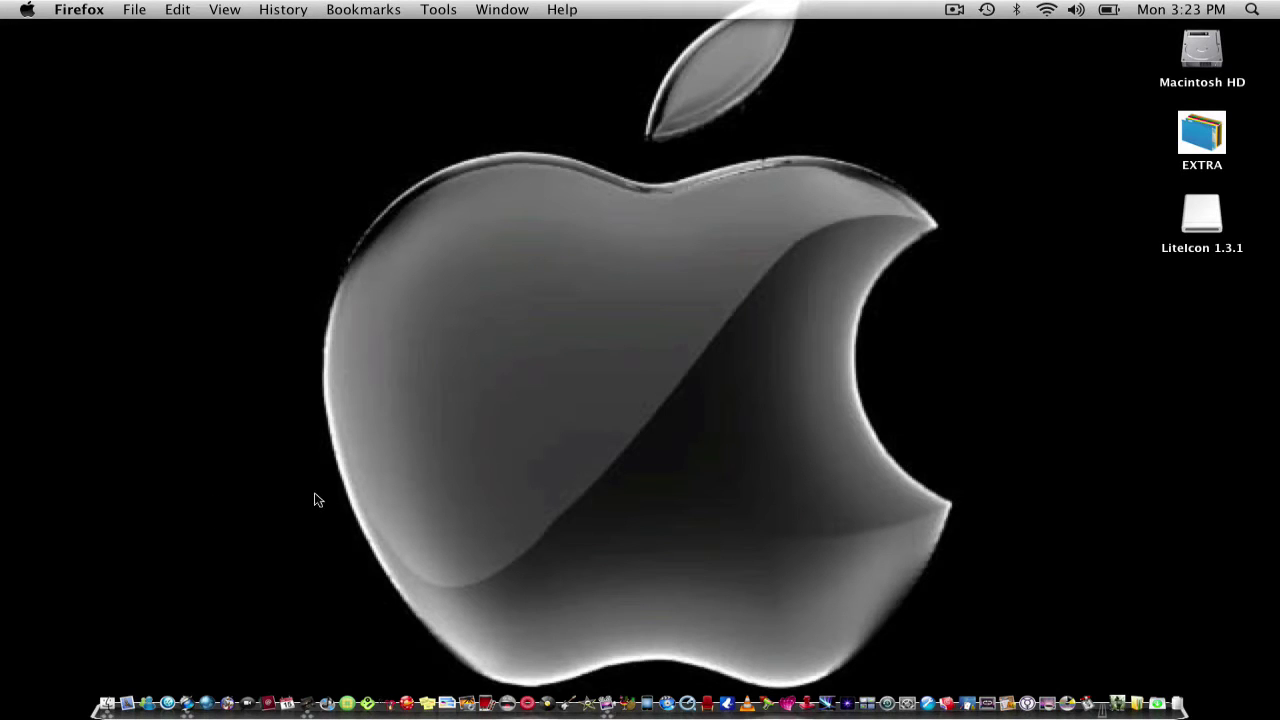
Reveal Google Earth from its Dock shortcut in the EXTRA folder and open its Get Info window
{"action": "right_click", "coordinate": [205, 695]}
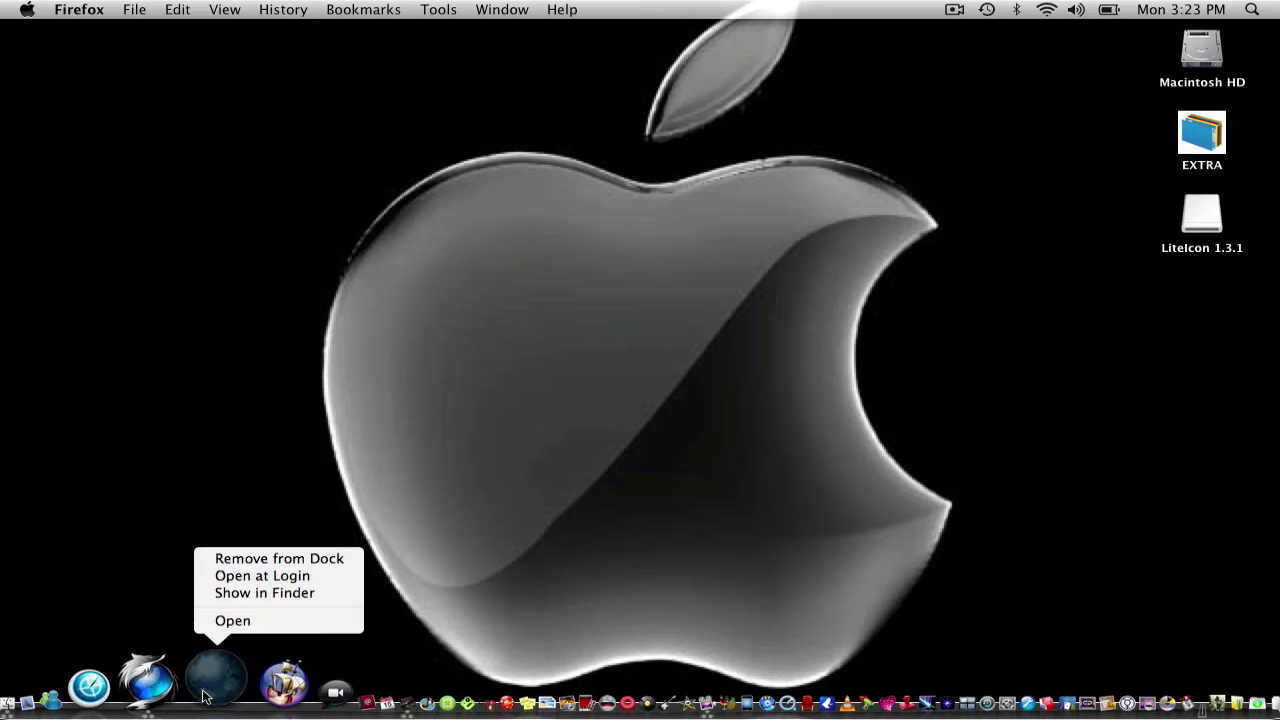
{"action": "left_click", "coordinate": [288, 592]}
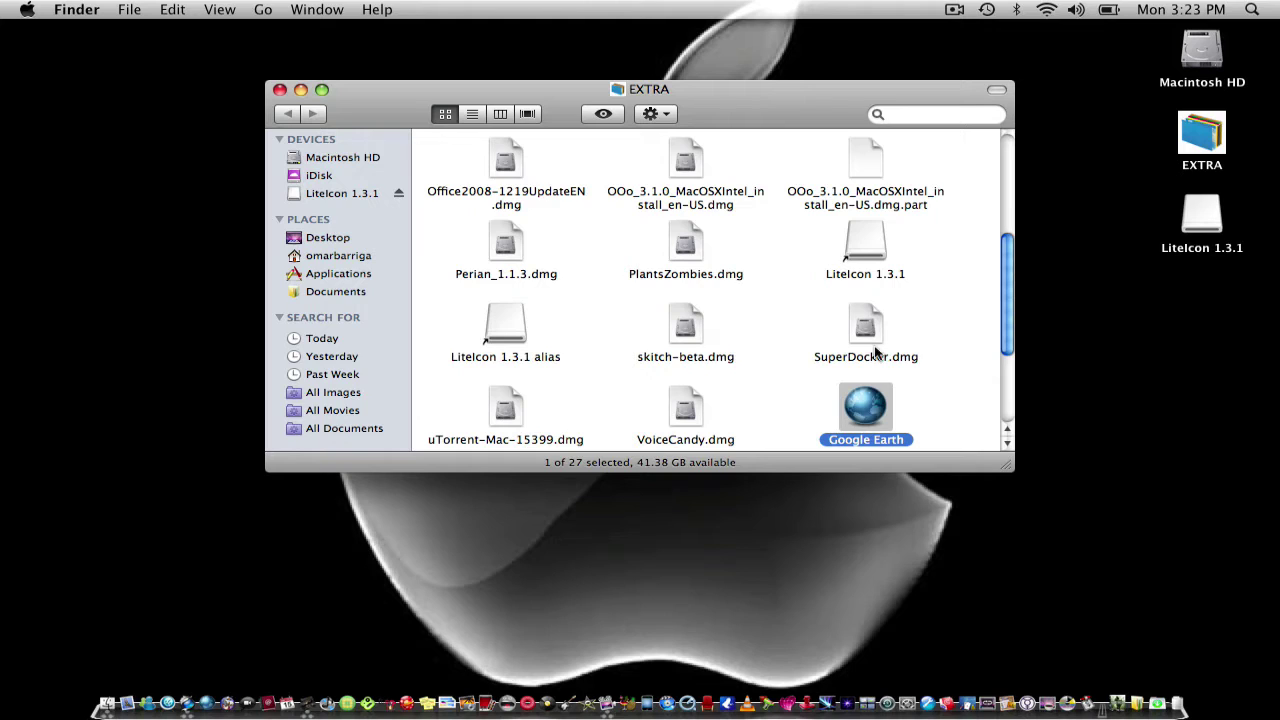
{"action": "right_click", "coordinate": [871, 405]}
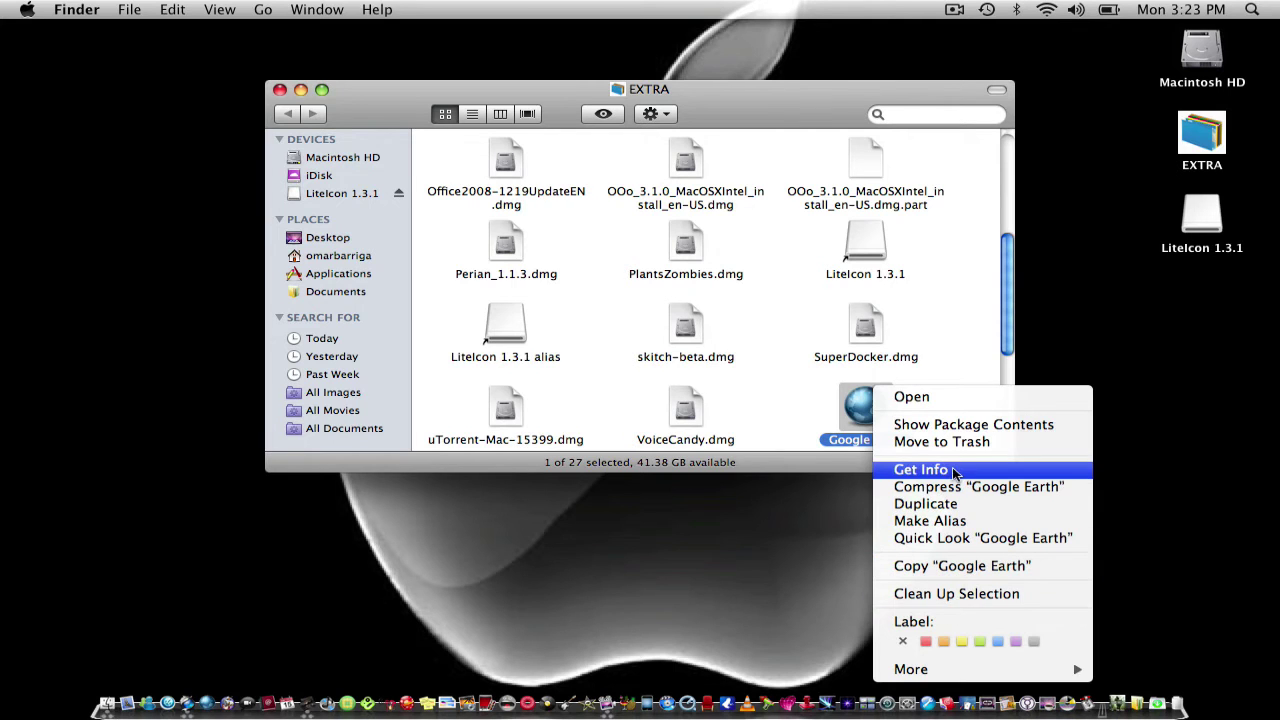
{"action": "left_click", "coordinate": [920, 469]}
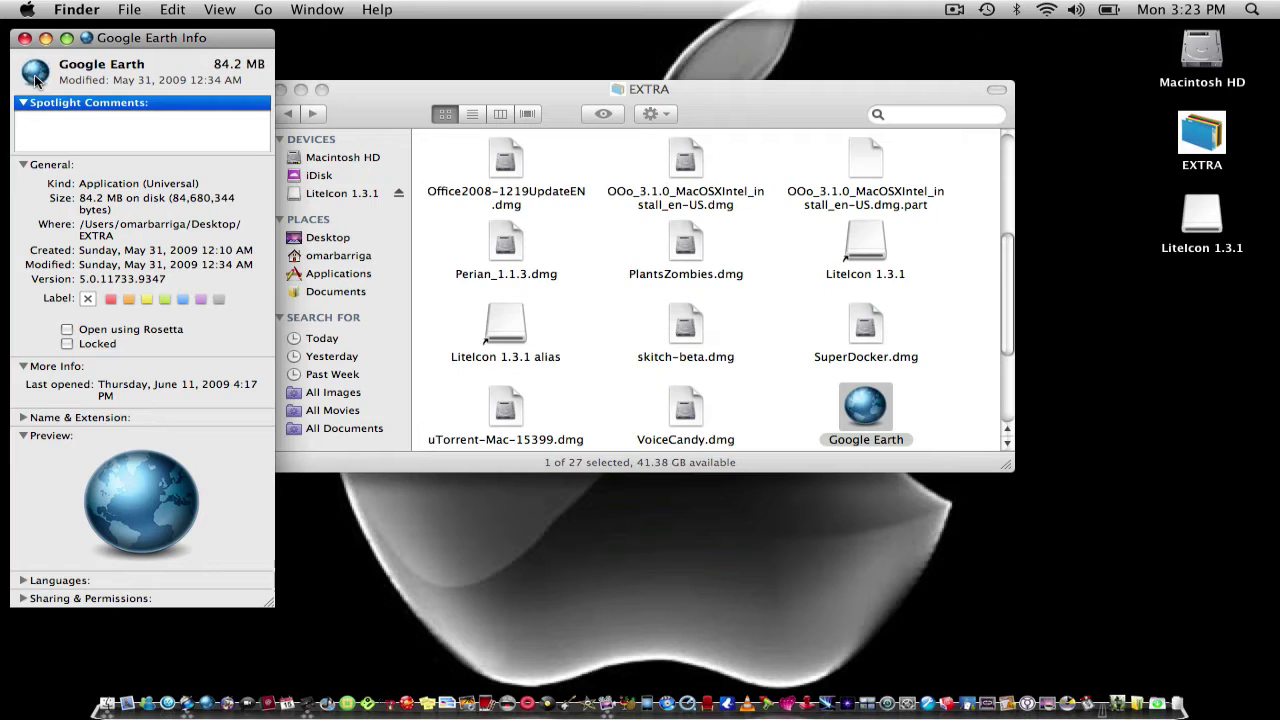
Paste the copied globe image as Google Earth's icon and remove the old Dock shortcut
{"action": "left_click", "coordinate": [174, 10]}
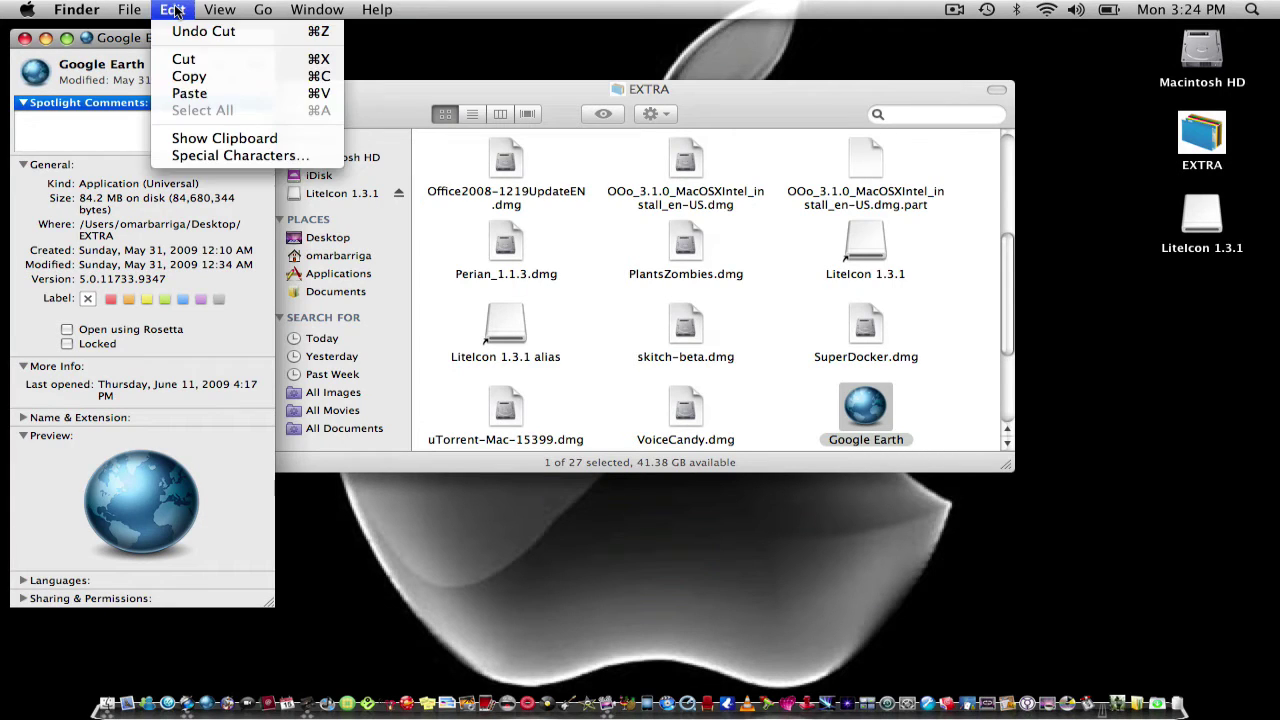
{"action": "left_click", "coordinate": [212, 96]}
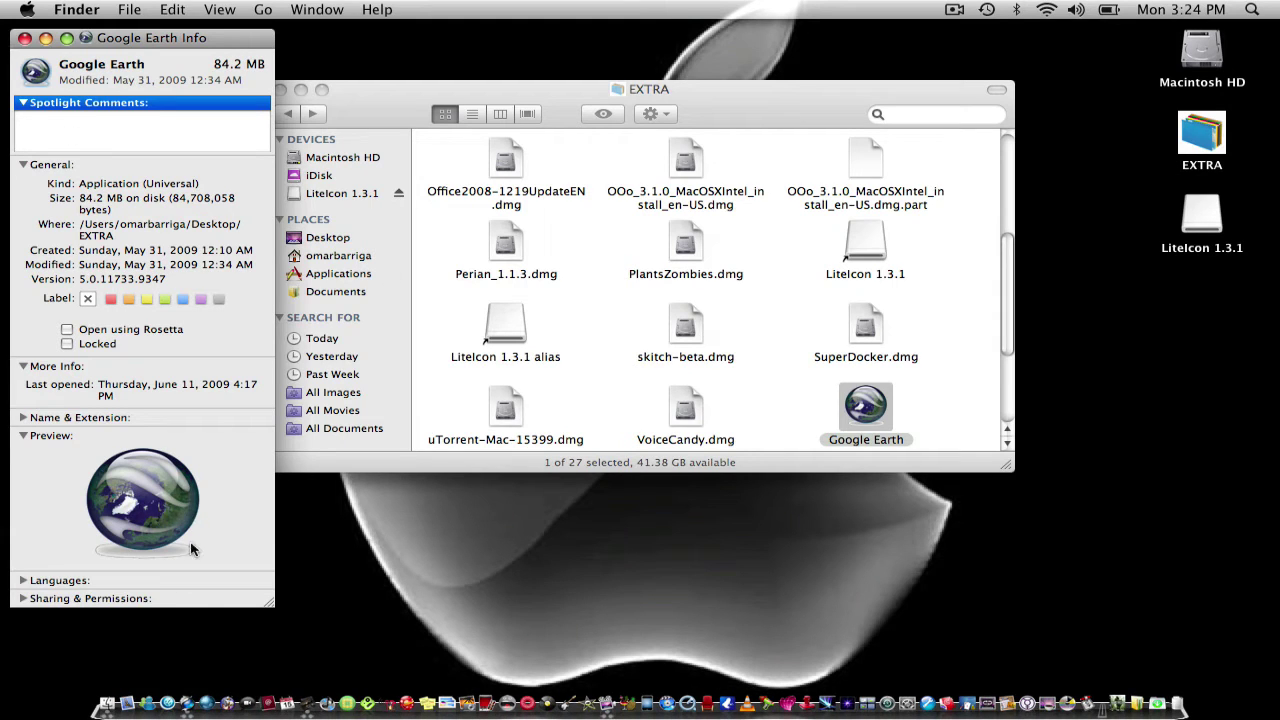
{"action": "right_click", "coordinate": [208, 692]}
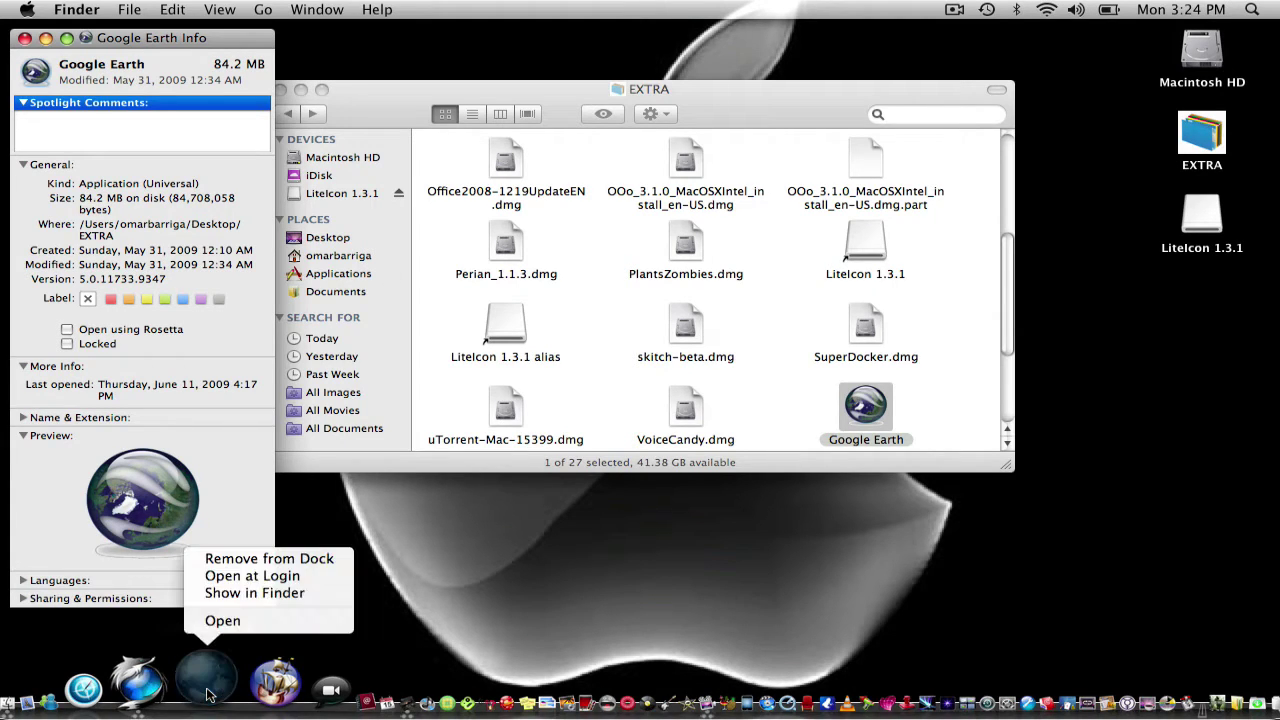
{"action": "left_click", "coordinate": [297, 559]}
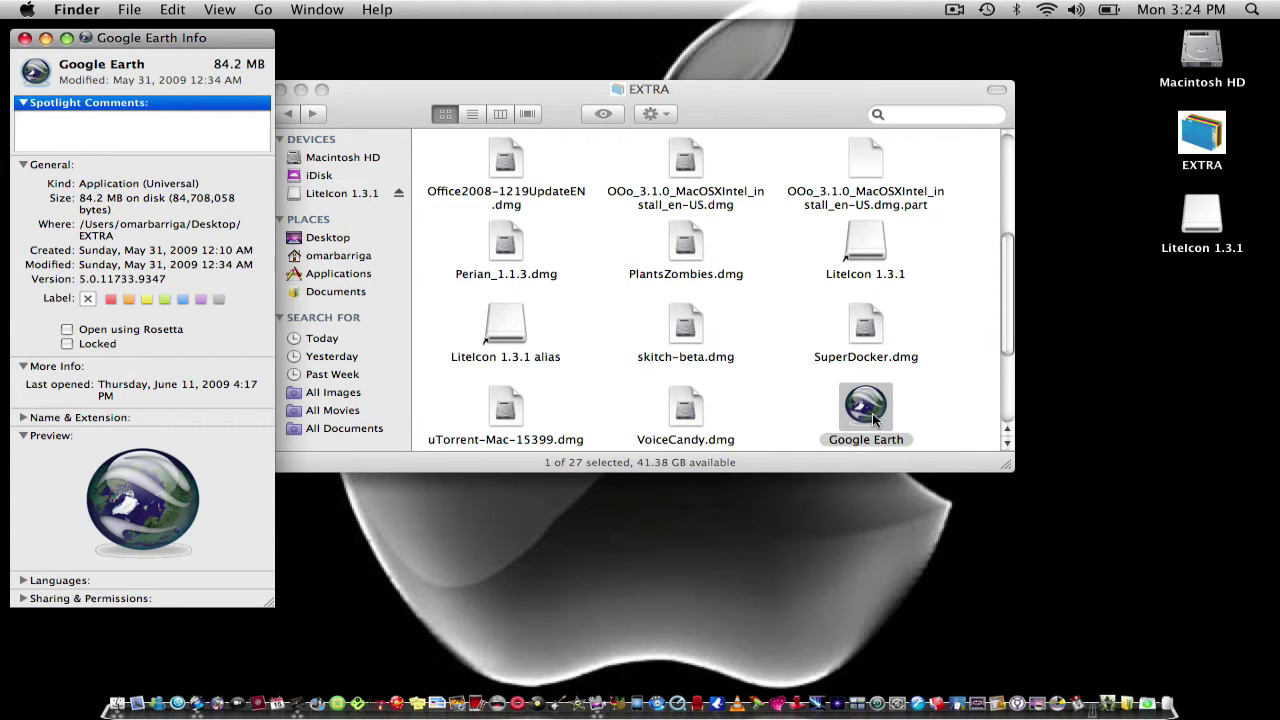
Re-add Google Earth to the Dock so the new icon shows, and launch it
{"action": "left_click_drag", "start_coordinate": [873, 420], "coordinate": [200, 703]}
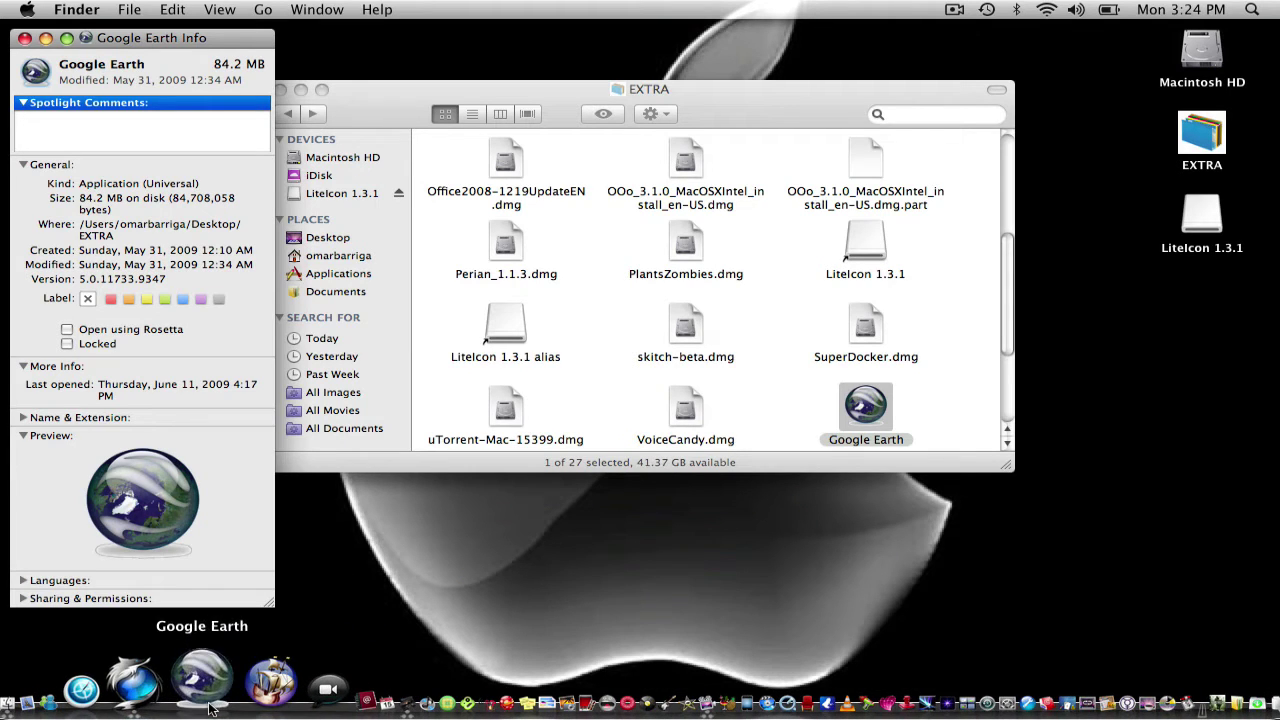
{"action": "right_click", "coordinate": [207, 692]}
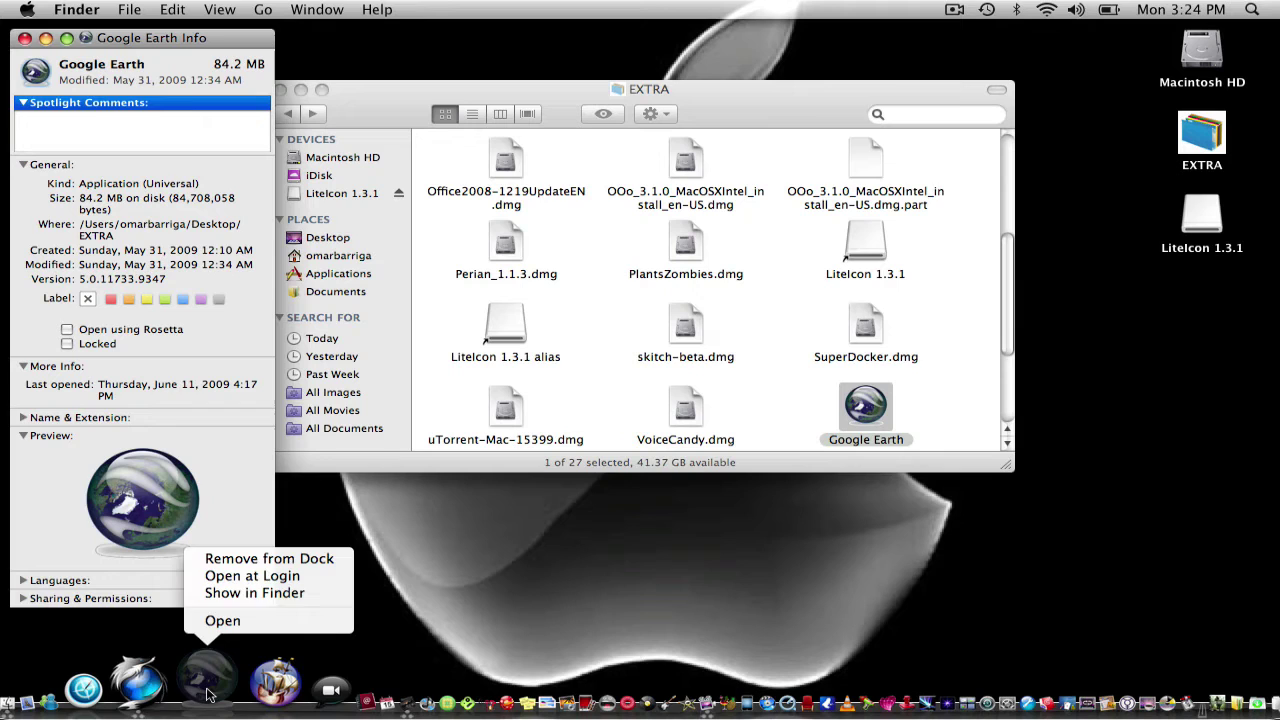
{"action": "left_click", "coordinate": [340, 626]}
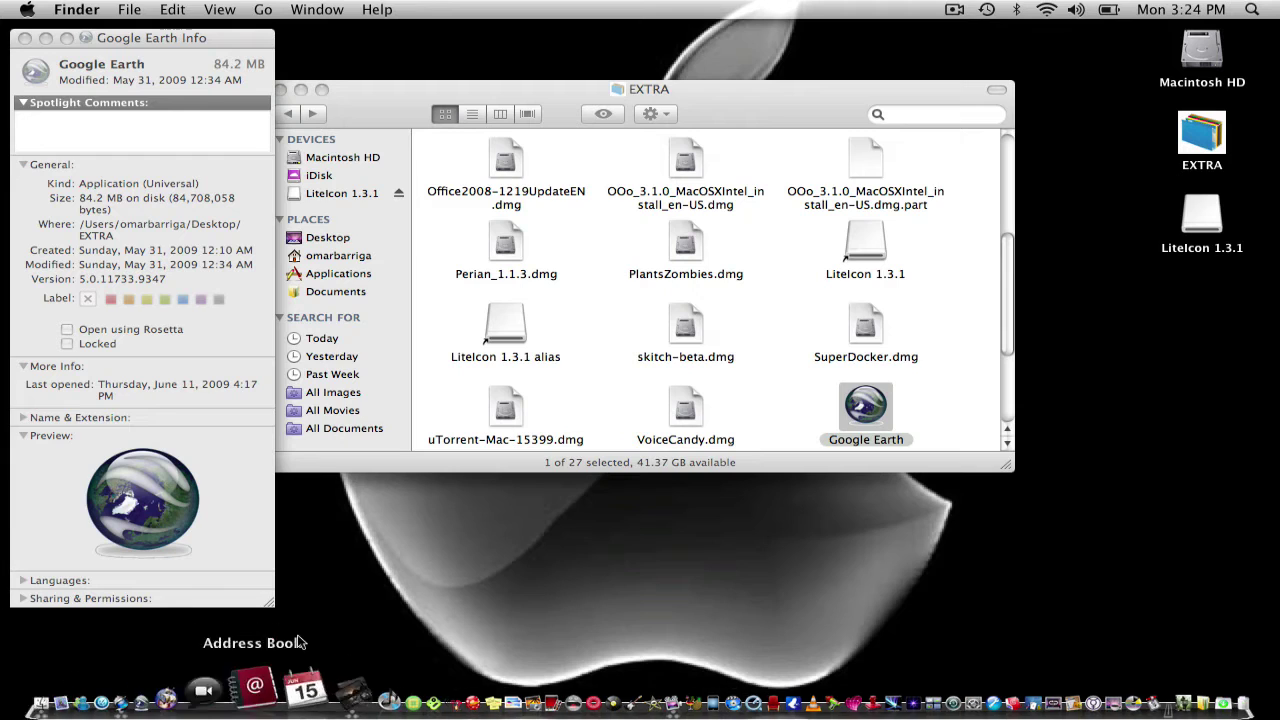
Close the Google Earth Info and EXTRA windows and bring Firefox to the front
{"action": "left_click", "coordinate": [24, 38]}
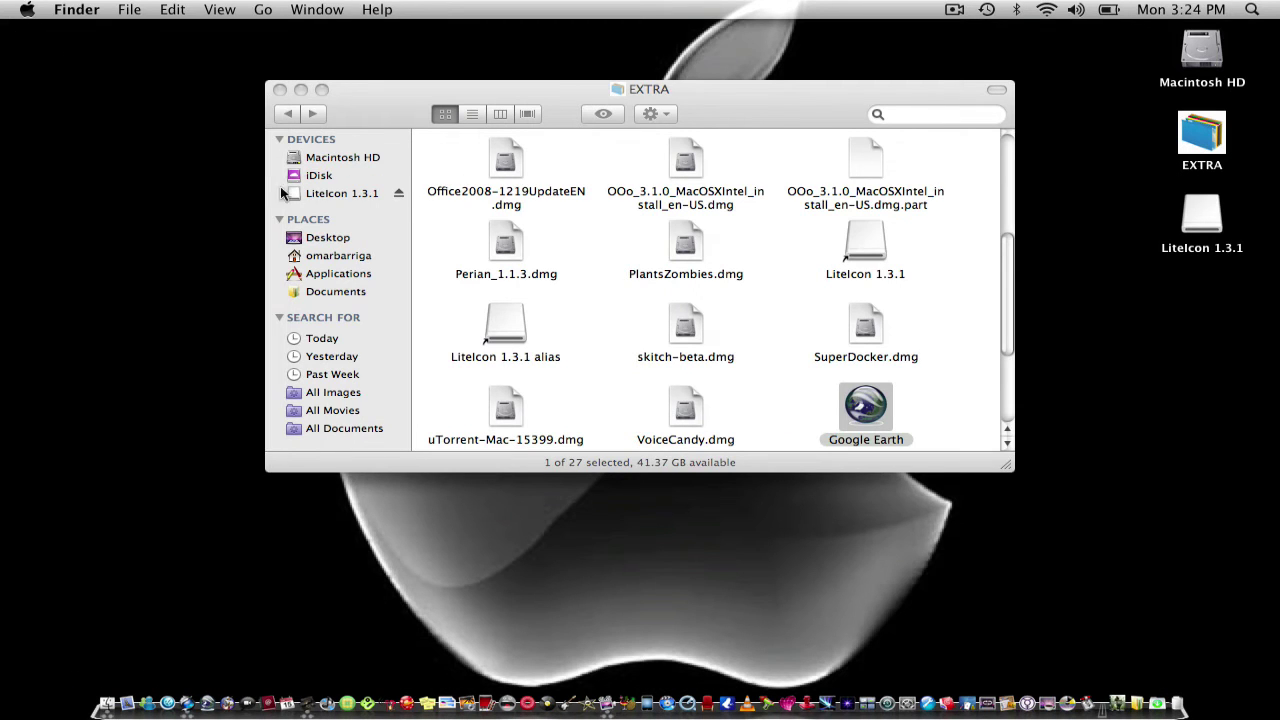
{"action": "left_click", "coordinate": [280, 90]}
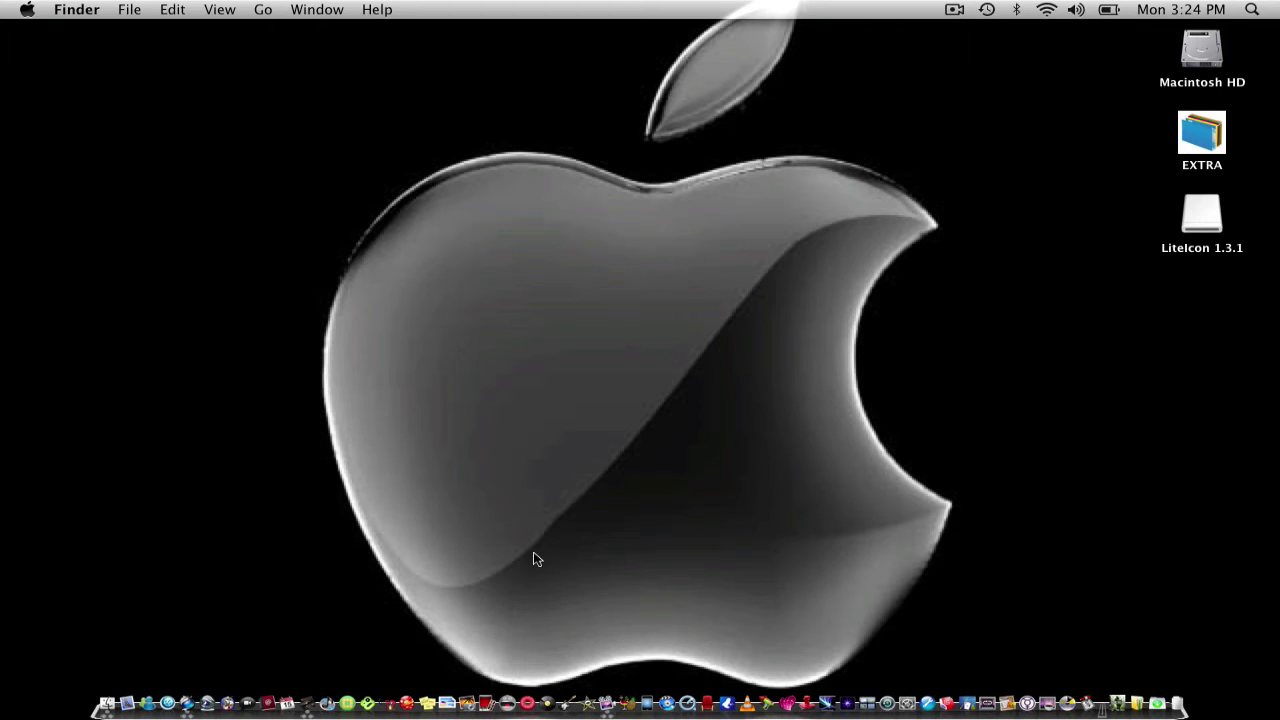
{"action": "left_click", "coordinate": [192, 695]}
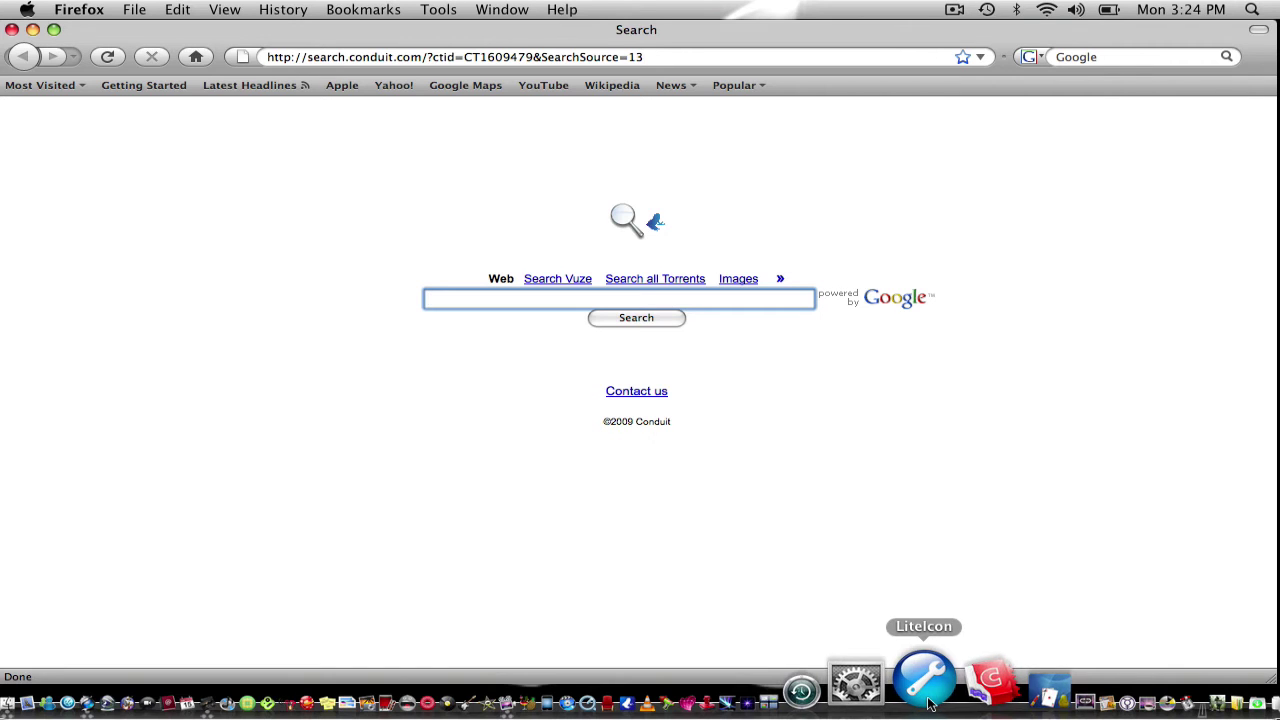
Search 'lite icon', open the MacUpdate LiteIcon 1.3.1 download page, then close Firefox
{"action": "left_click", "coordinate": [1137, 55]}
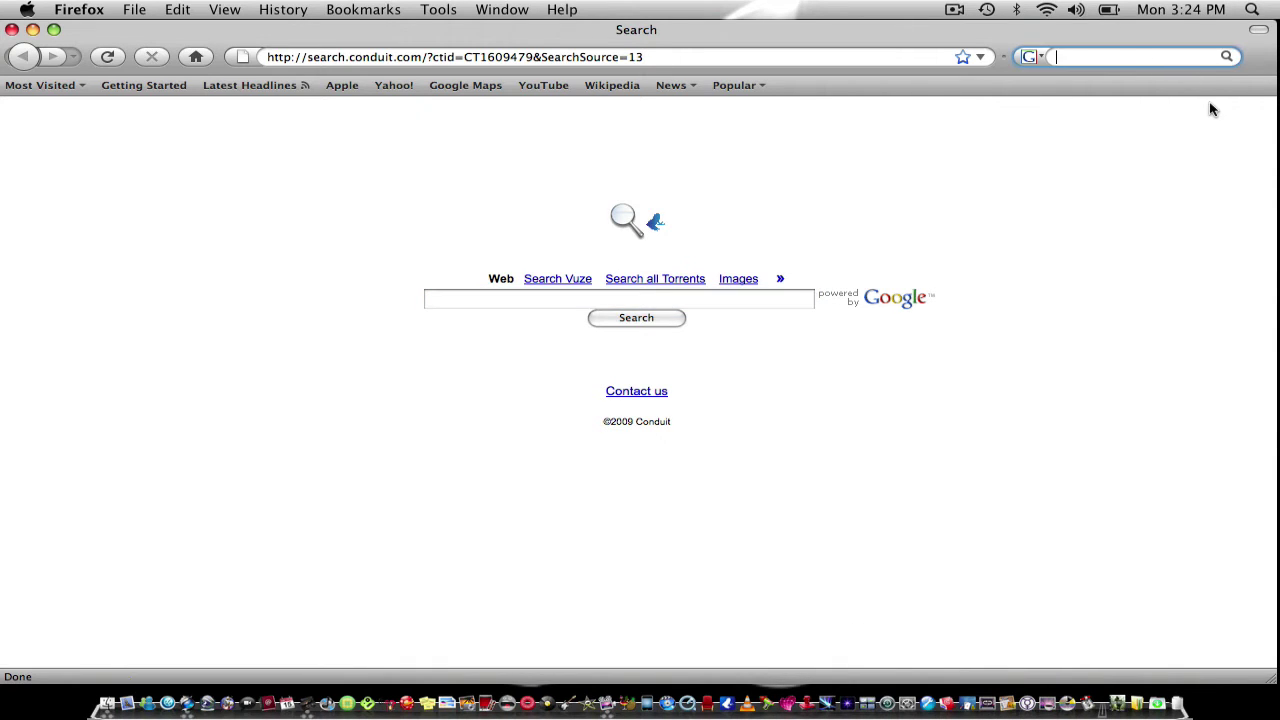
{"action": "type", "text": "lte"}
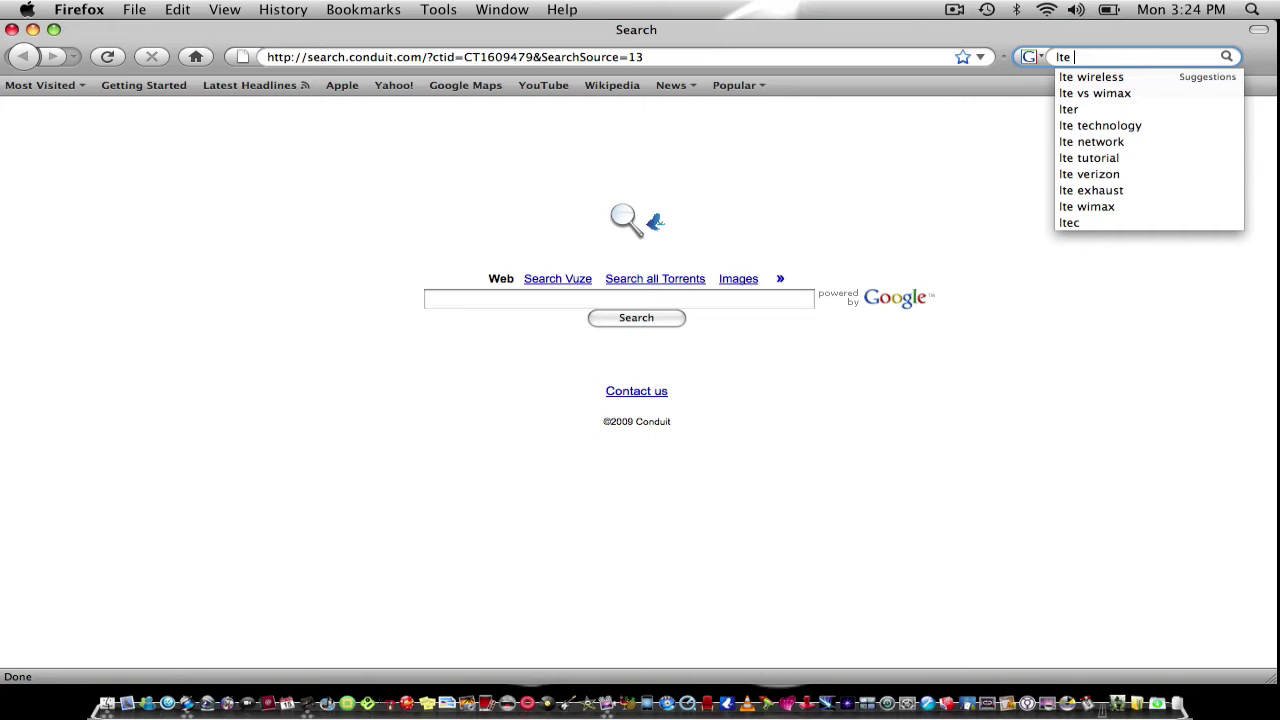
{"action": "key", "text": "BackSpace"}
{"action": "key", "text": "BackSpace"}
{"action": "key", "text": "BackSpace"}
{"action": "type", "text": "li"}
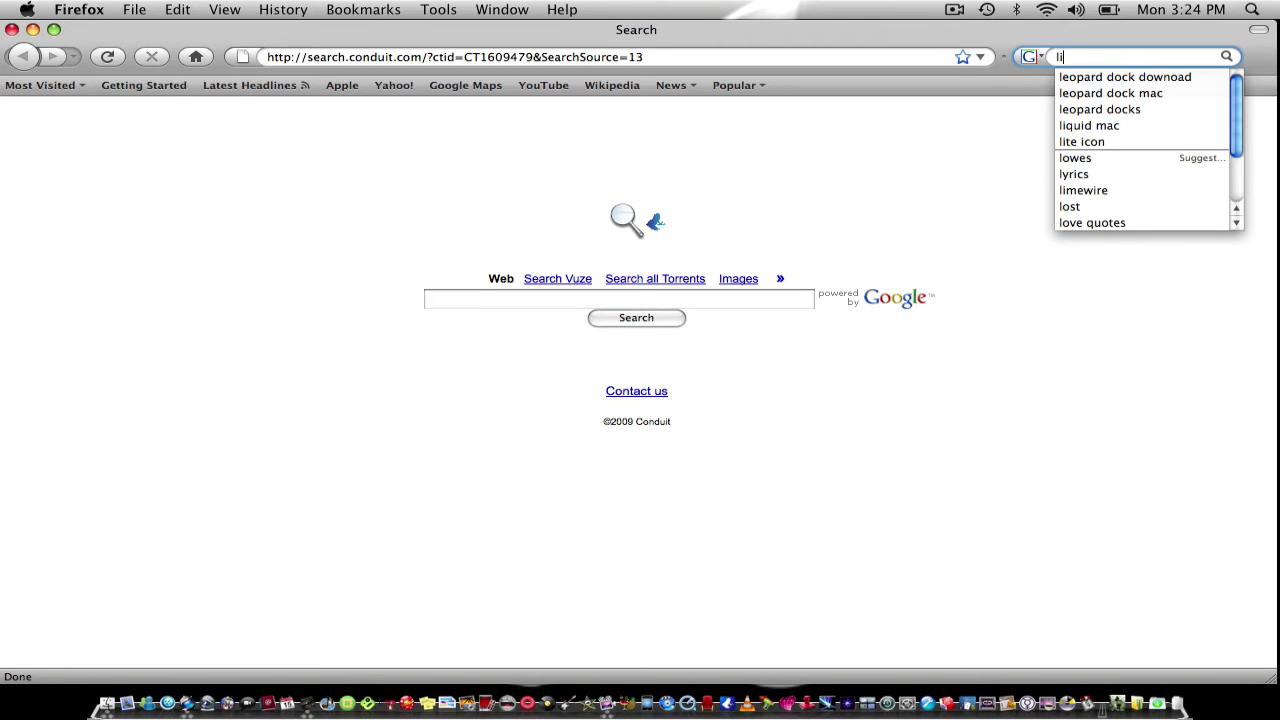
{"action": "type", "text": "te ic"}
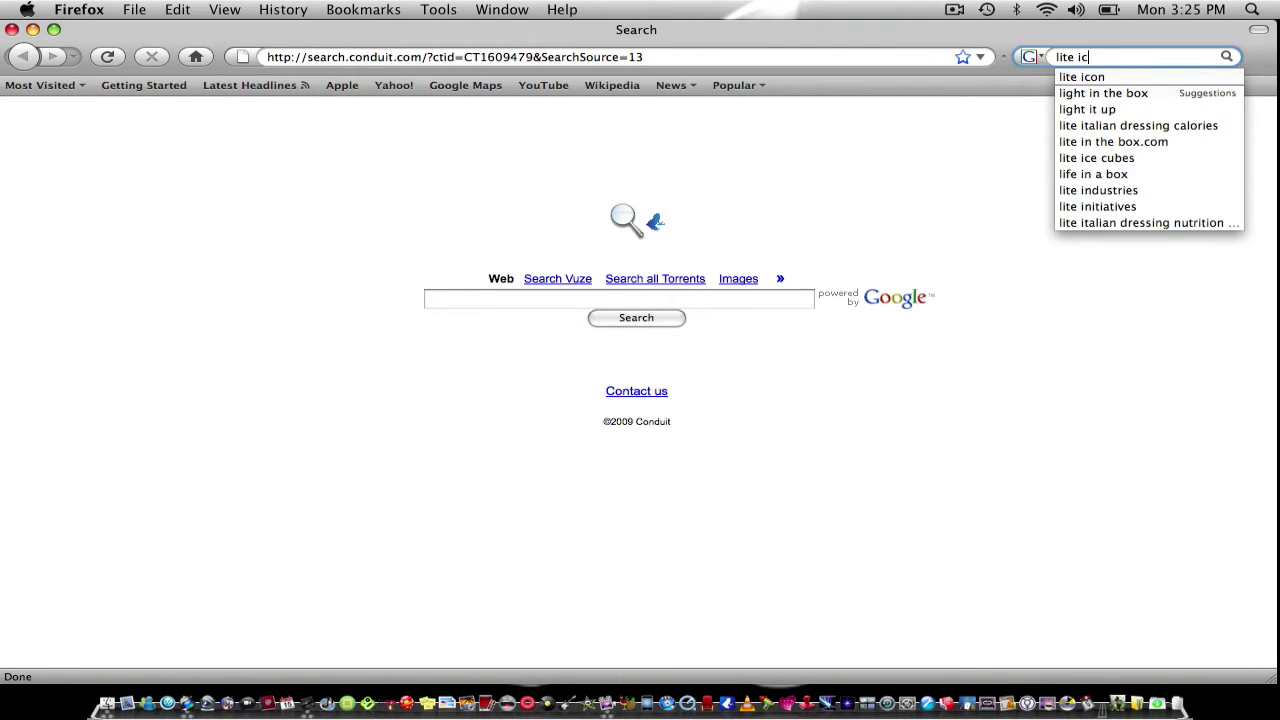
{"action": "type", "text": "on"}
{"action": "key", "text": "Return"}
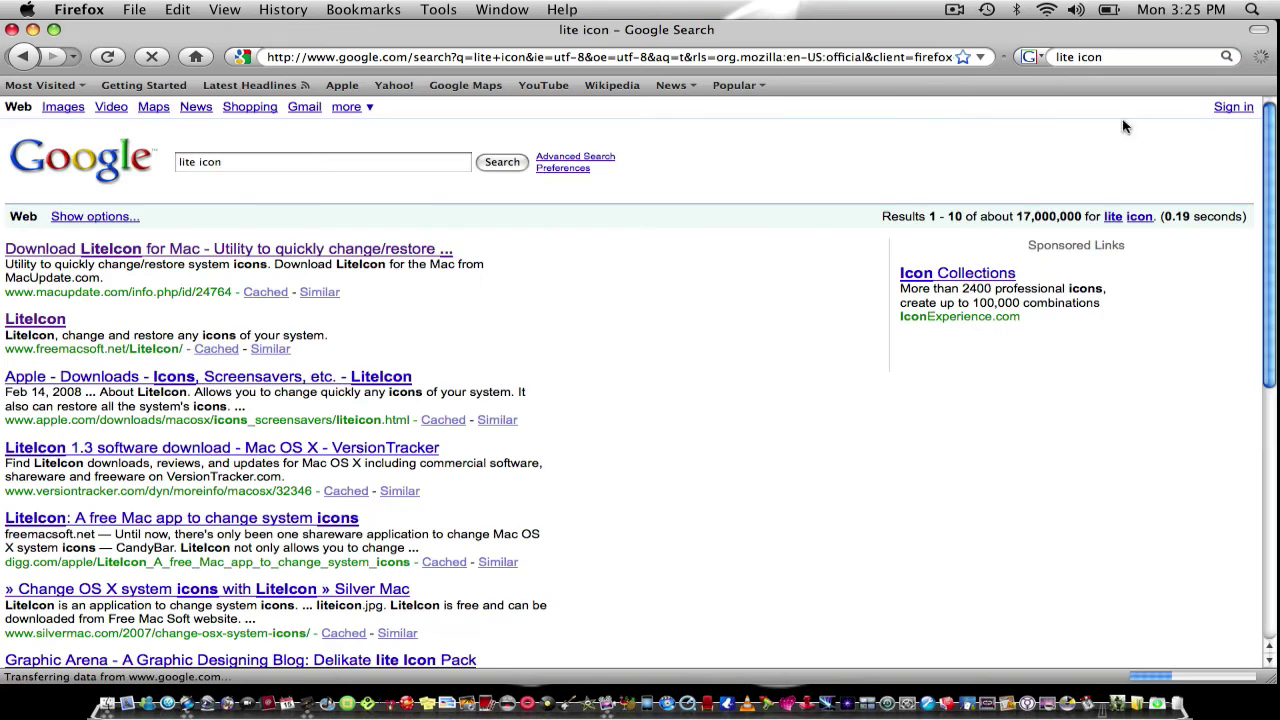
{"action": "left_click", "coordinate": [229, 251]}
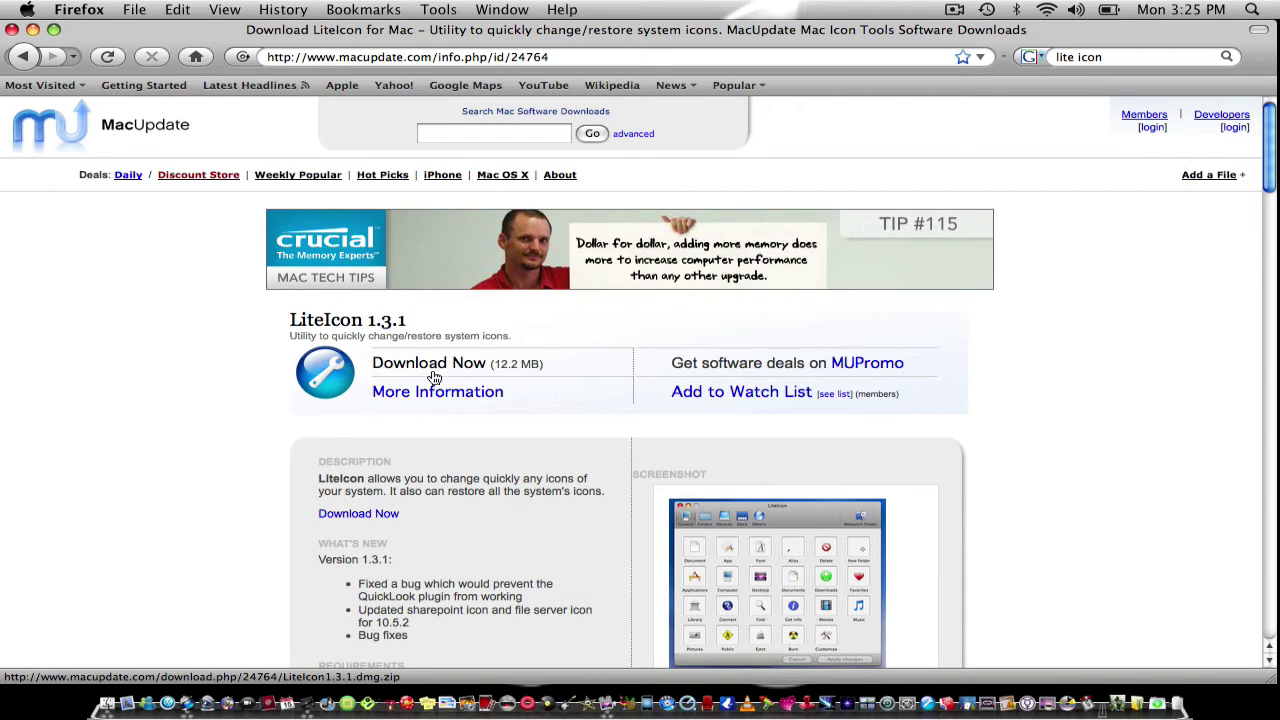
{"action": "left_click", "coordinate": [11, 29]}
{"action": "left_click", "coordinate": [943, 331]}
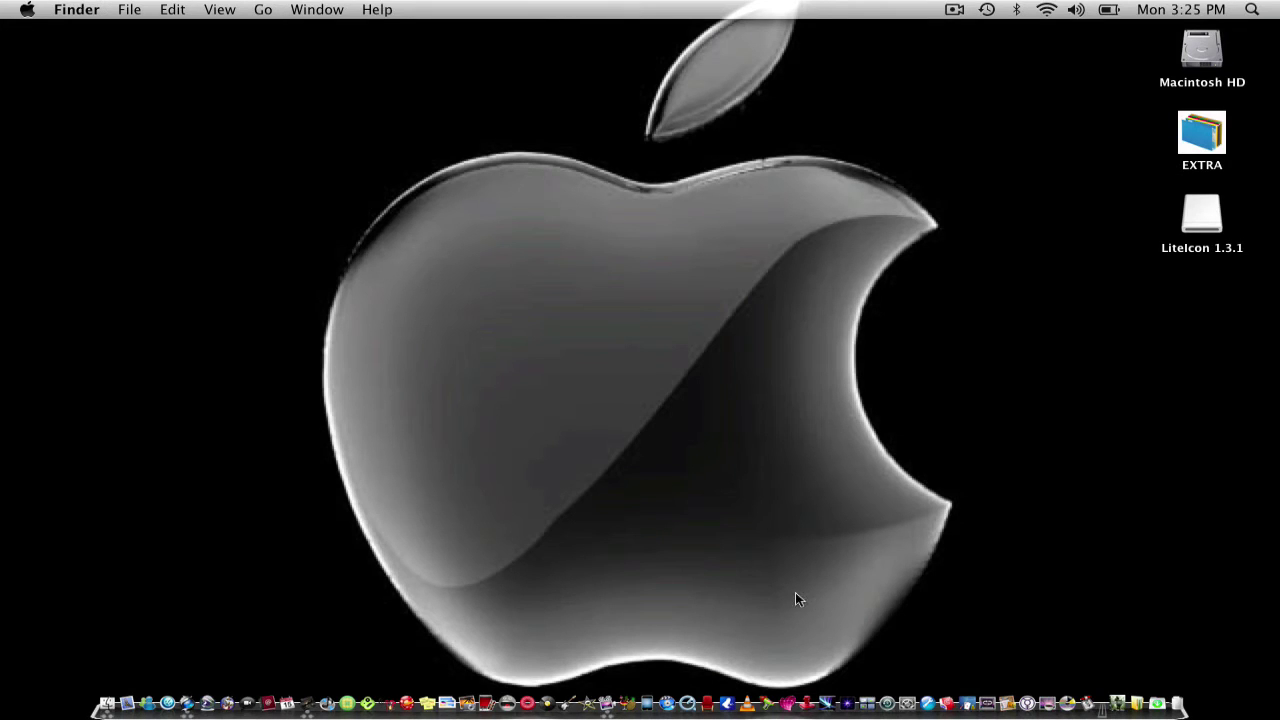
Launch LiteIcon from the Dock, confirming the downloaded-app warning
{"action": "right_click", "coordinate": [928, 690]}
{"action": "left_click", "coordinate": [971, 617]}
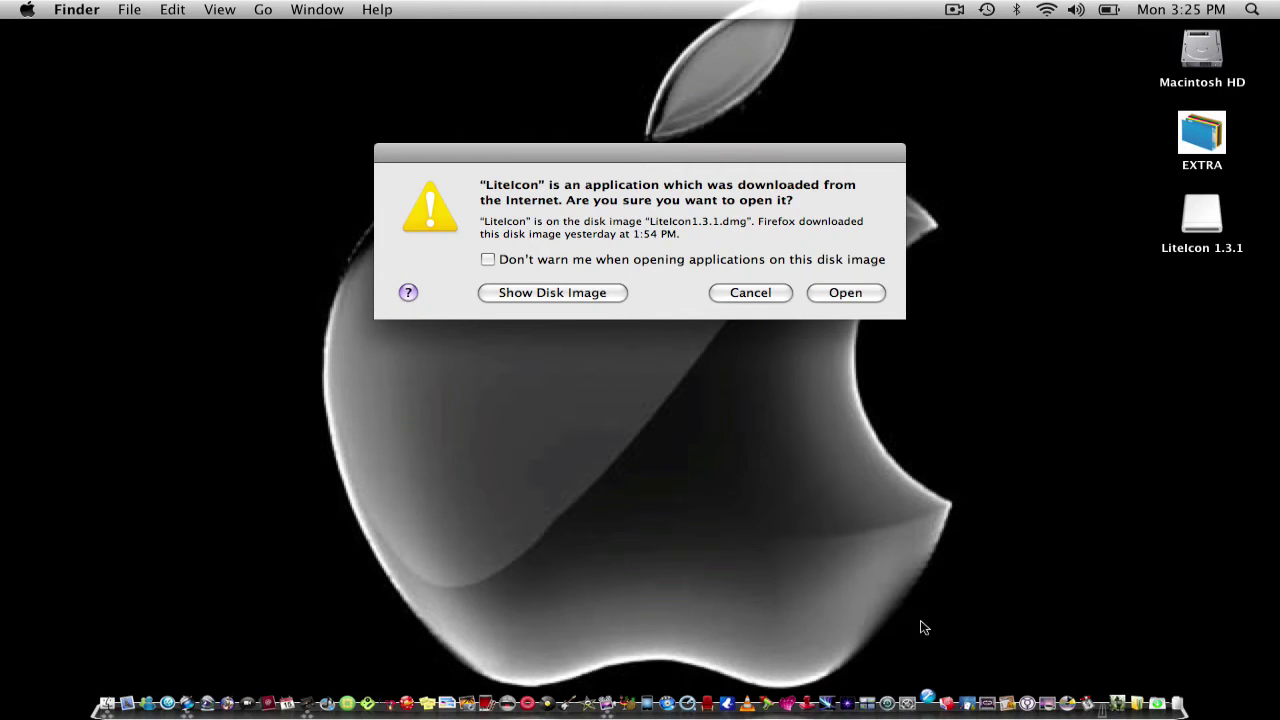
{"action": "left_click", "coordinate": [840, 294]}
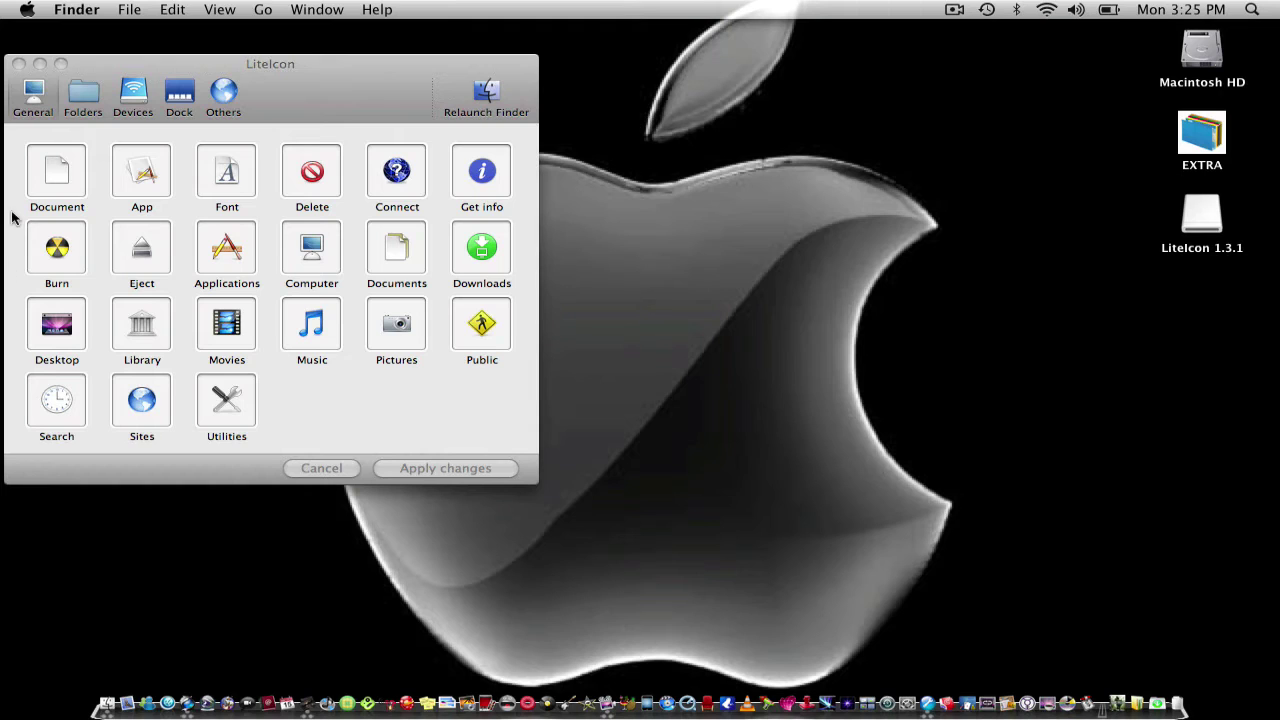
Browse LiteIcon's icon categories, cancel the Finder restart password prompt, and settle on Dock icons
{"action": "left_click", "coordinate": [85, 104]}
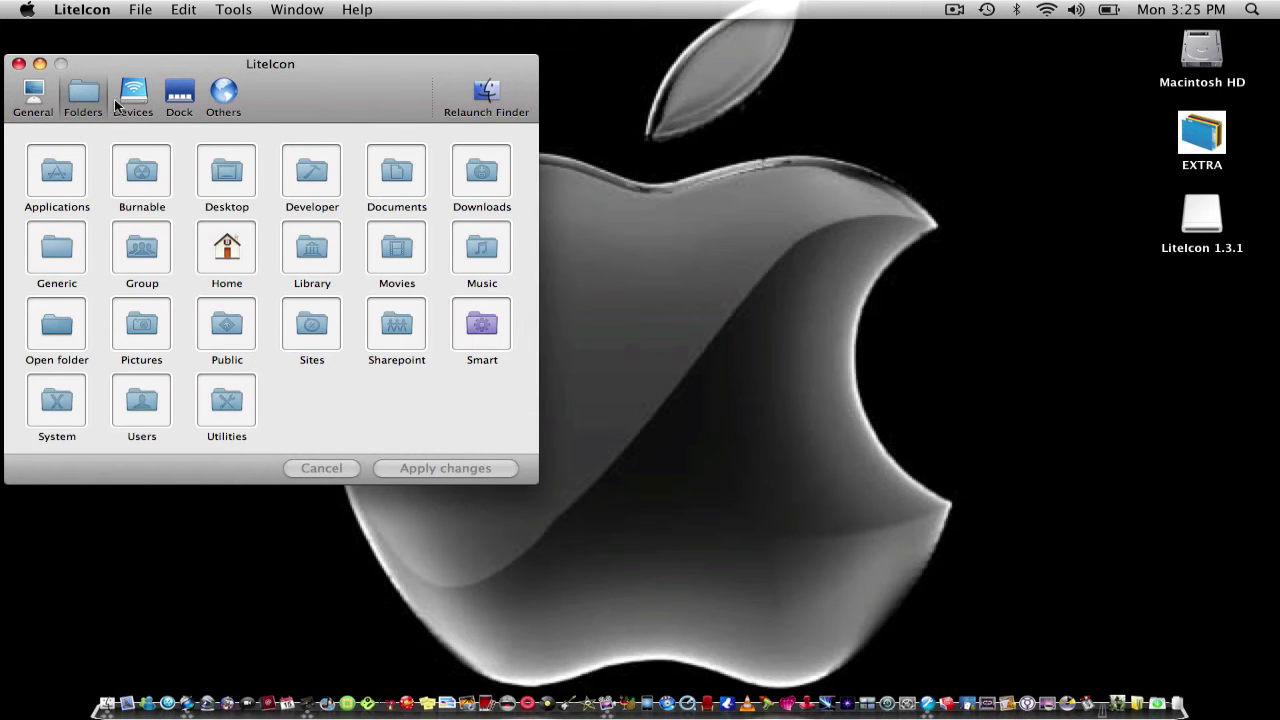
{"action": "left_click", "coordinate": [134, 100]}
{"action": "left_click", "coordinate": [178, 100]}
{"action": "left_click", "coordinate": [225, 95]}
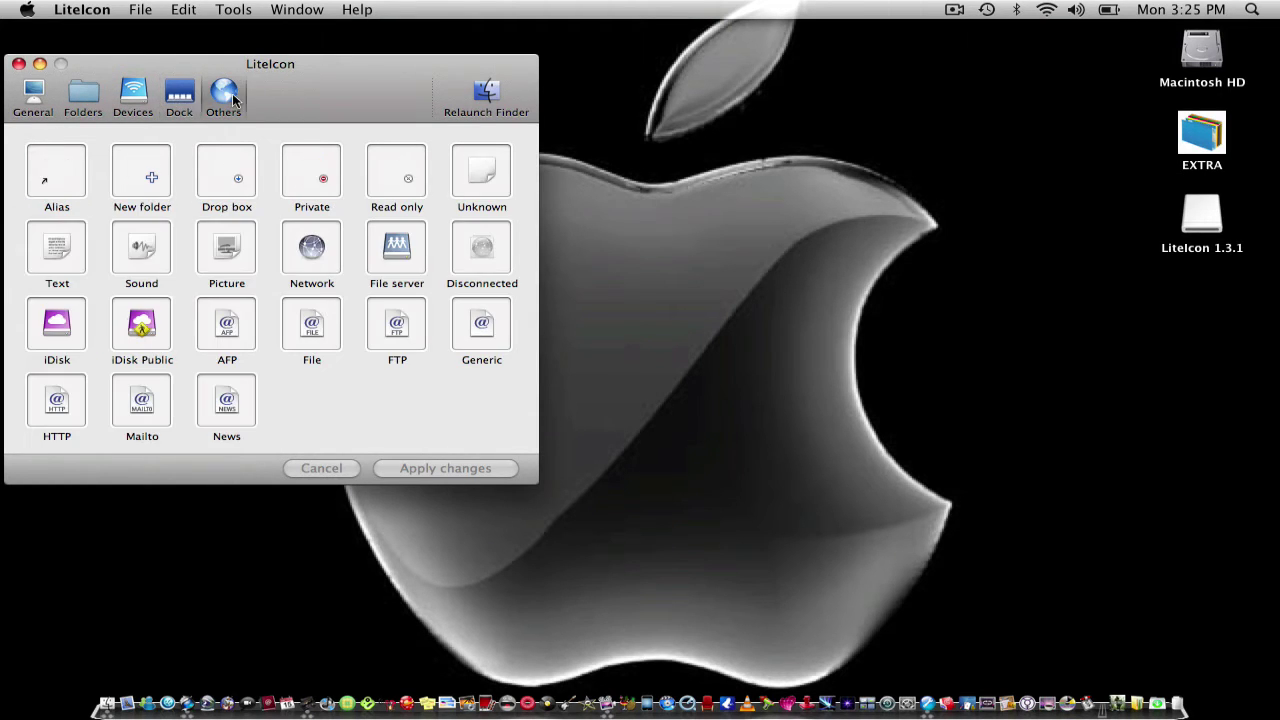
{"action": "left_click", "coordinate": [490, 95]}
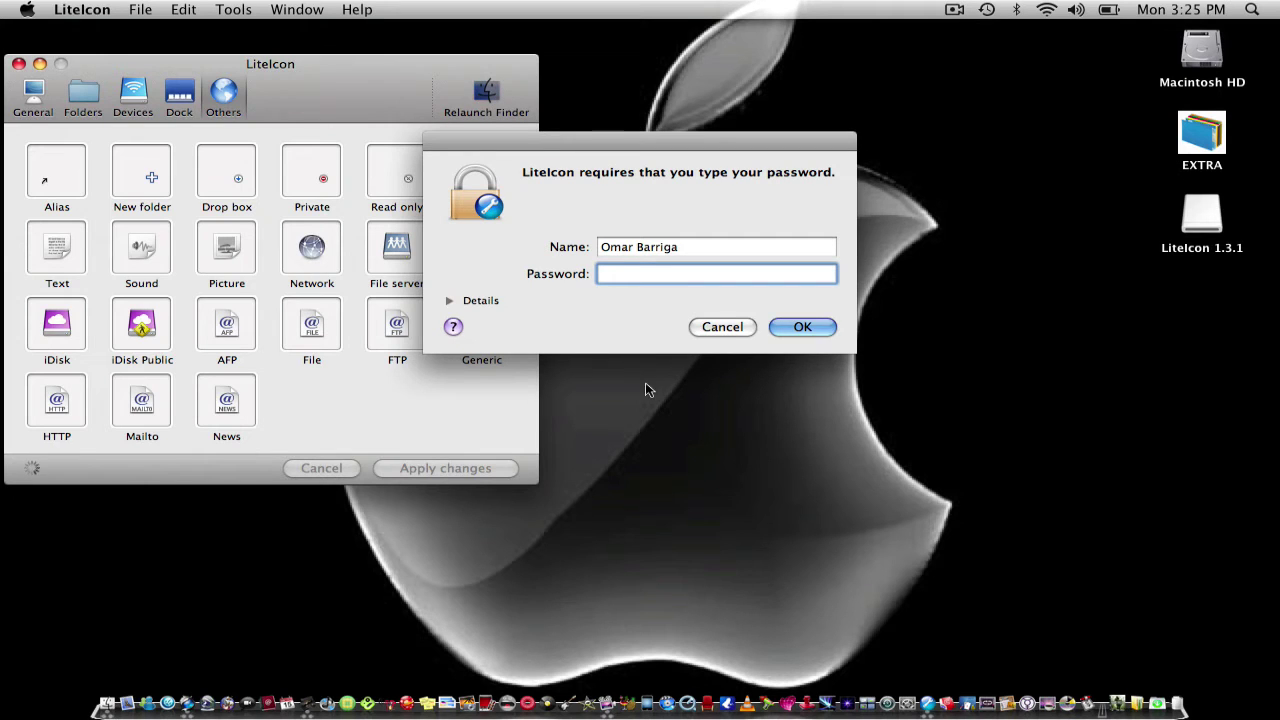
{"action": "left_click", "coordinate": [721, 327]}
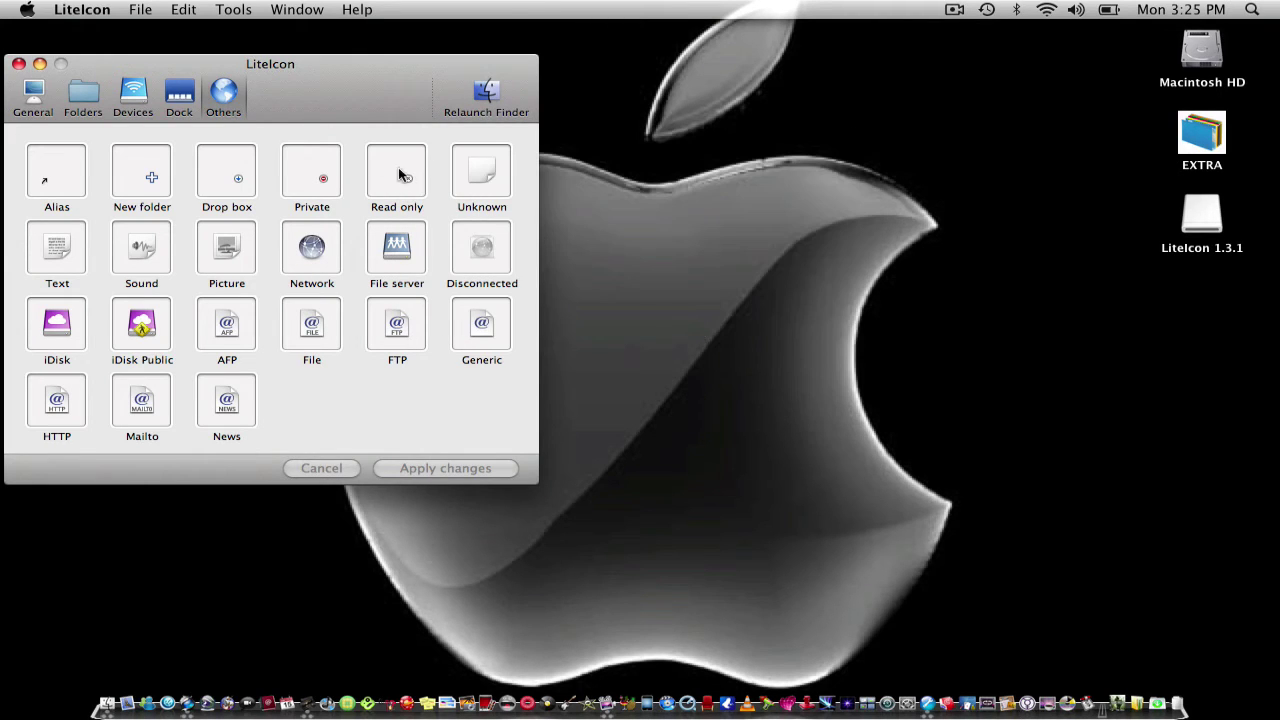
{"action": "left_click", "coordinate": [184, 97]}
{"action": "left_click", "coordinate": [90, 100]}
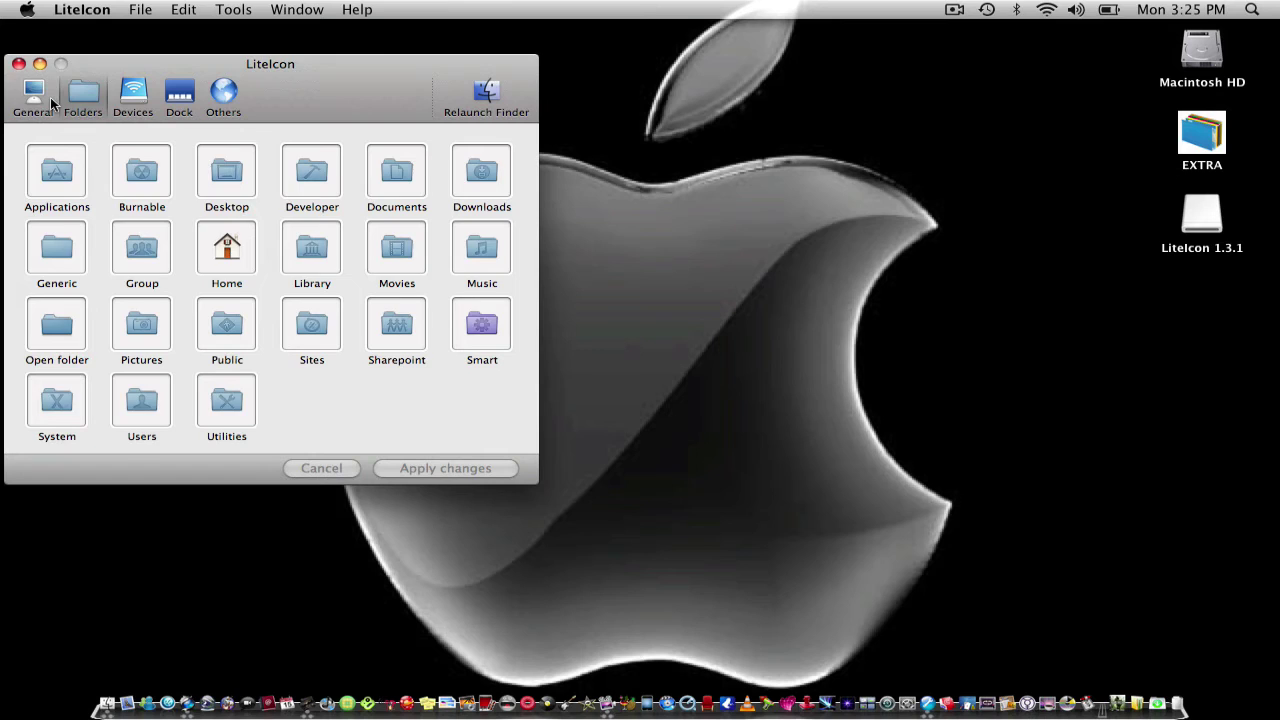
{"action": "left_click", "coordinate": [50, 97]}
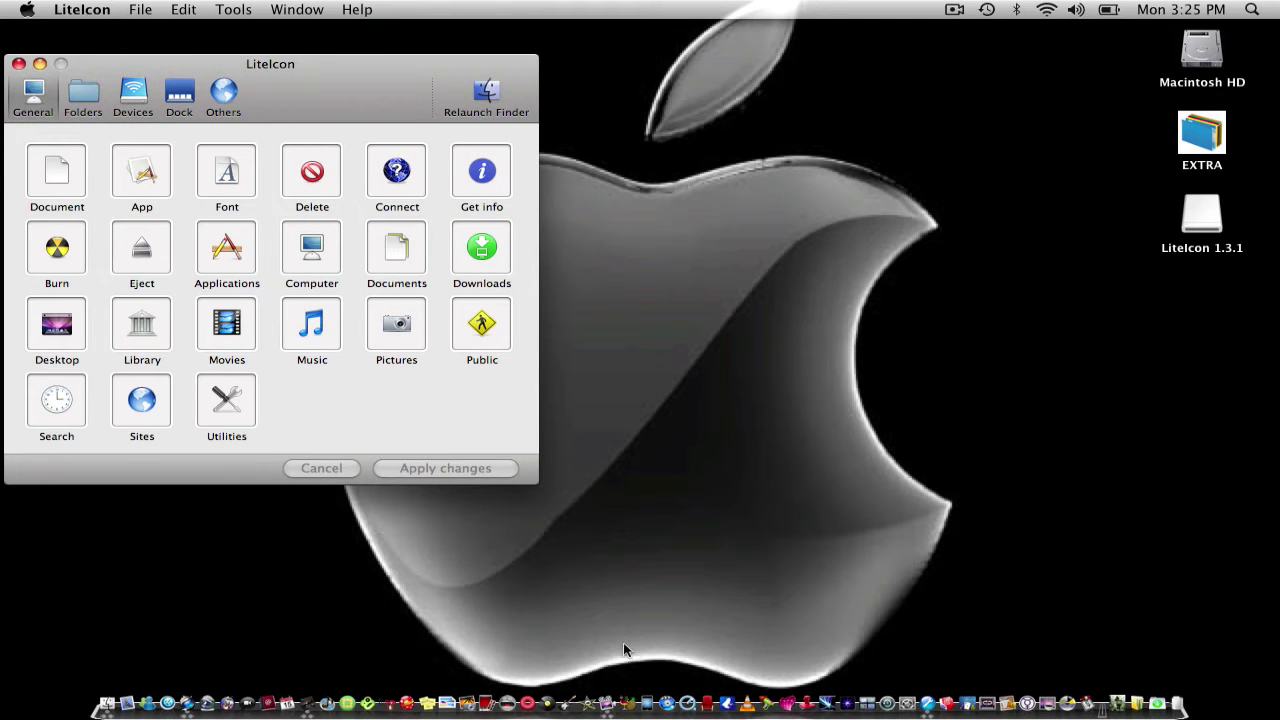
{"action": "left_click", "coordinate": [172, 100]}
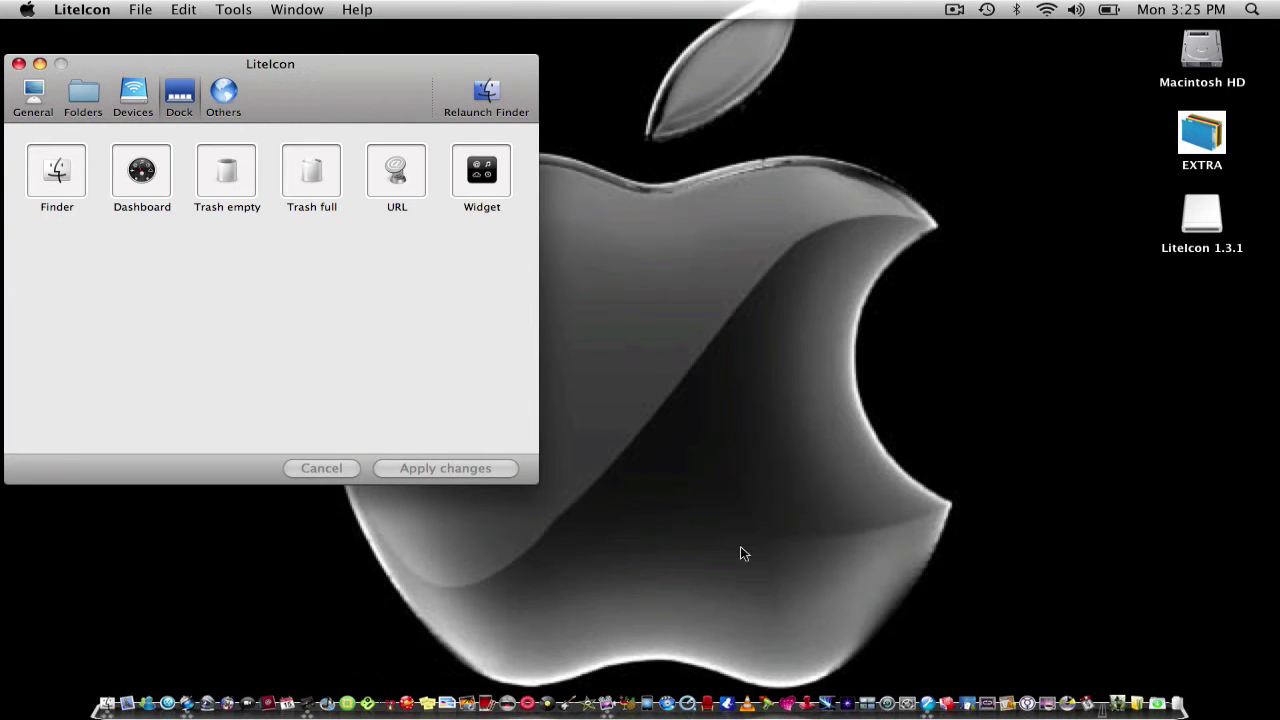
Bring Firefox back and run a Google image search for 'finder icon'
{"action": "left_click", "coordinate": [190, 700]}
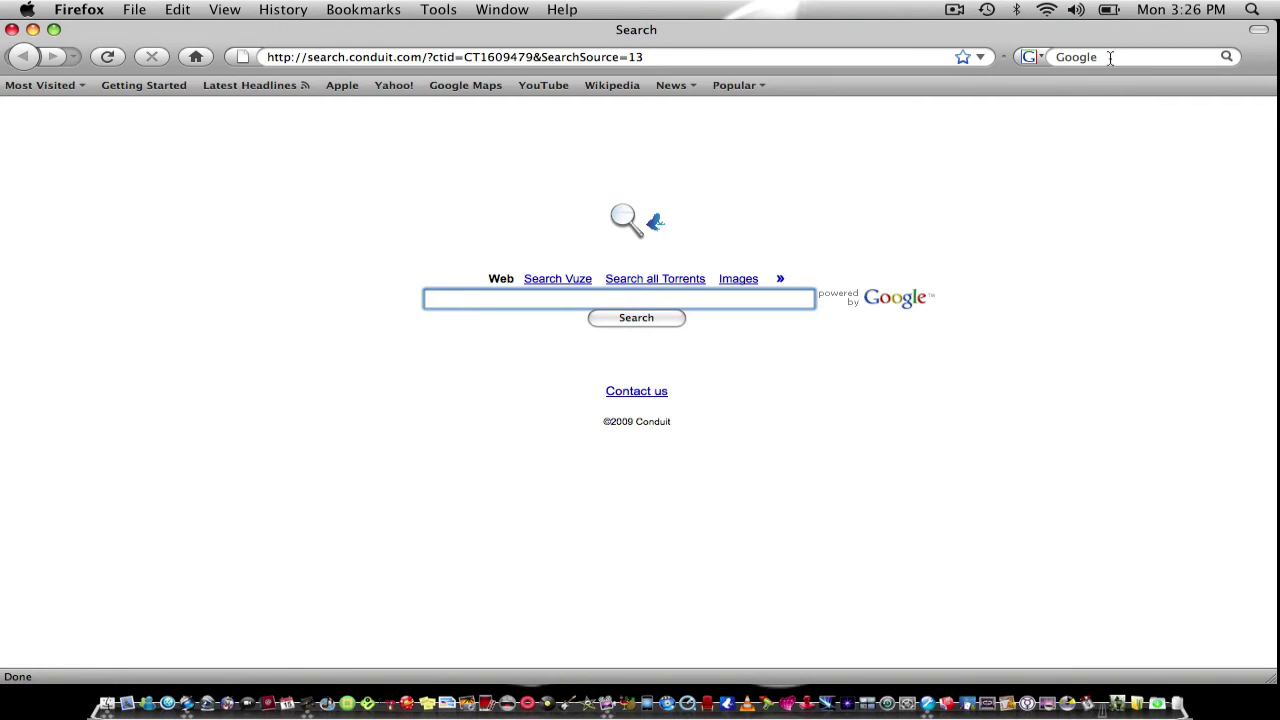
{"action": "left_click", "coordinate": [738, 279]}
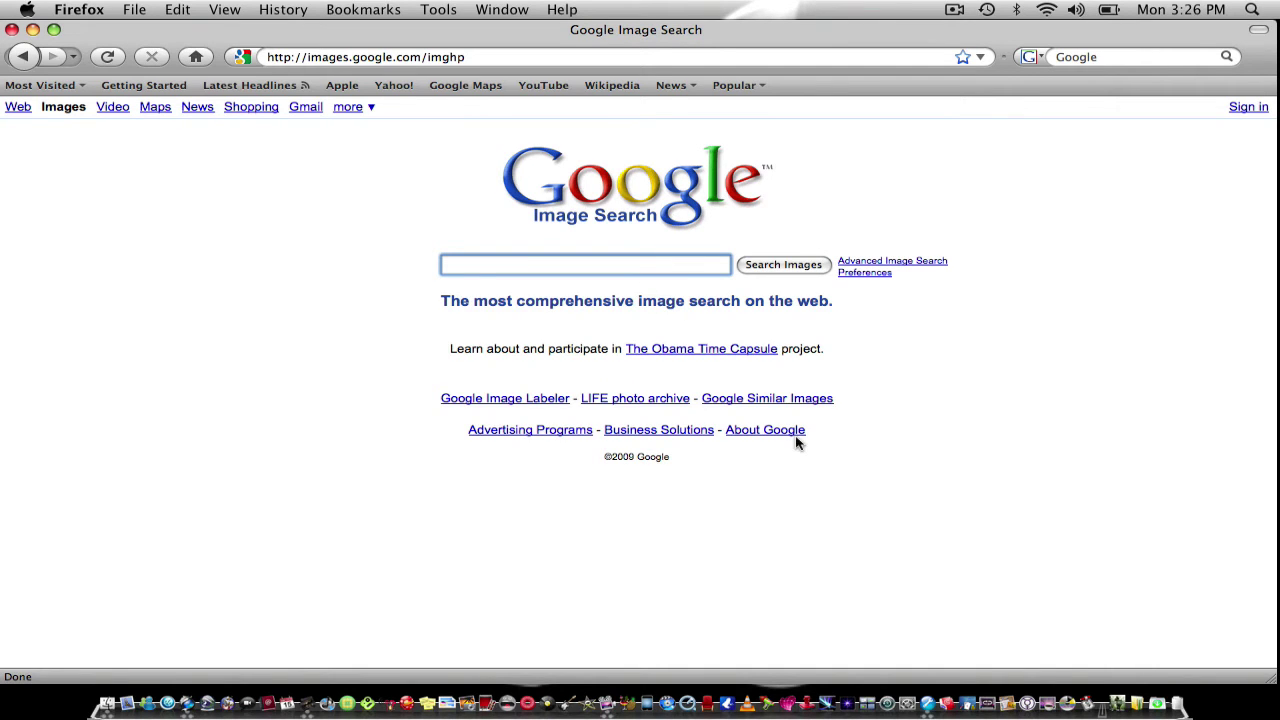
{"action": "type", "text": "finder i"}
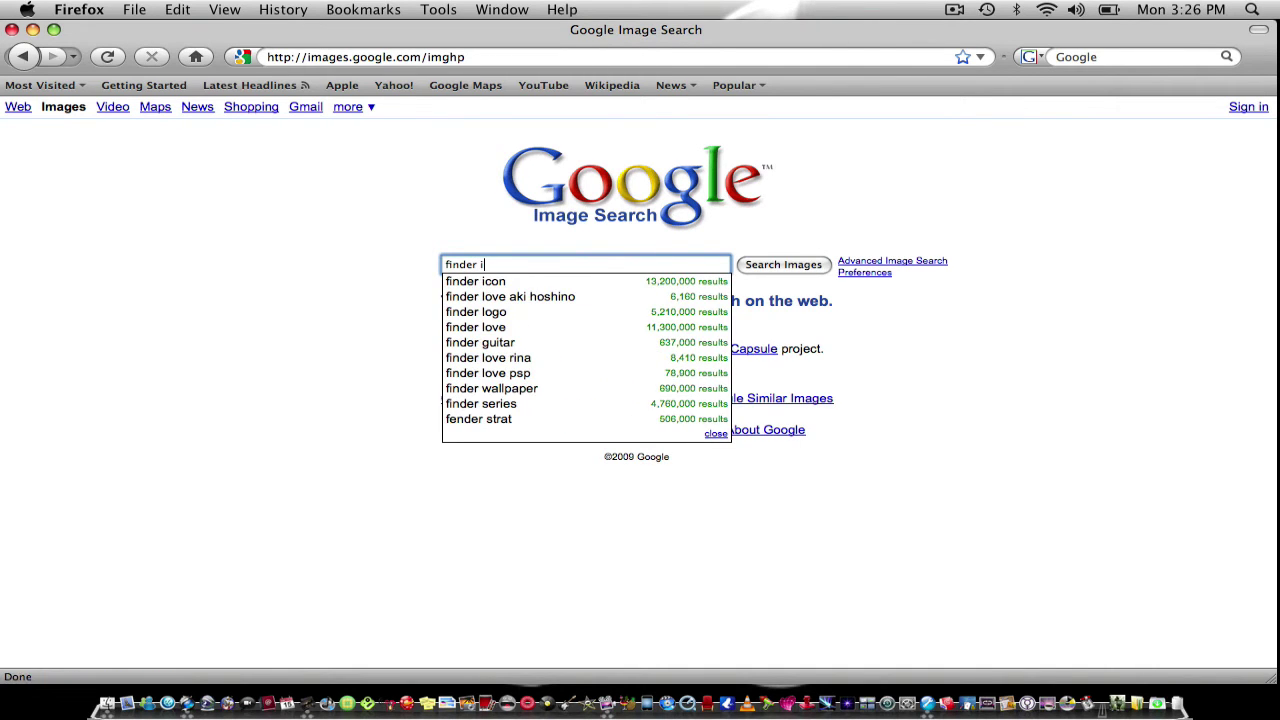
{"action": "type", "text": "con"}
{"action": "key", "text": "Return"}
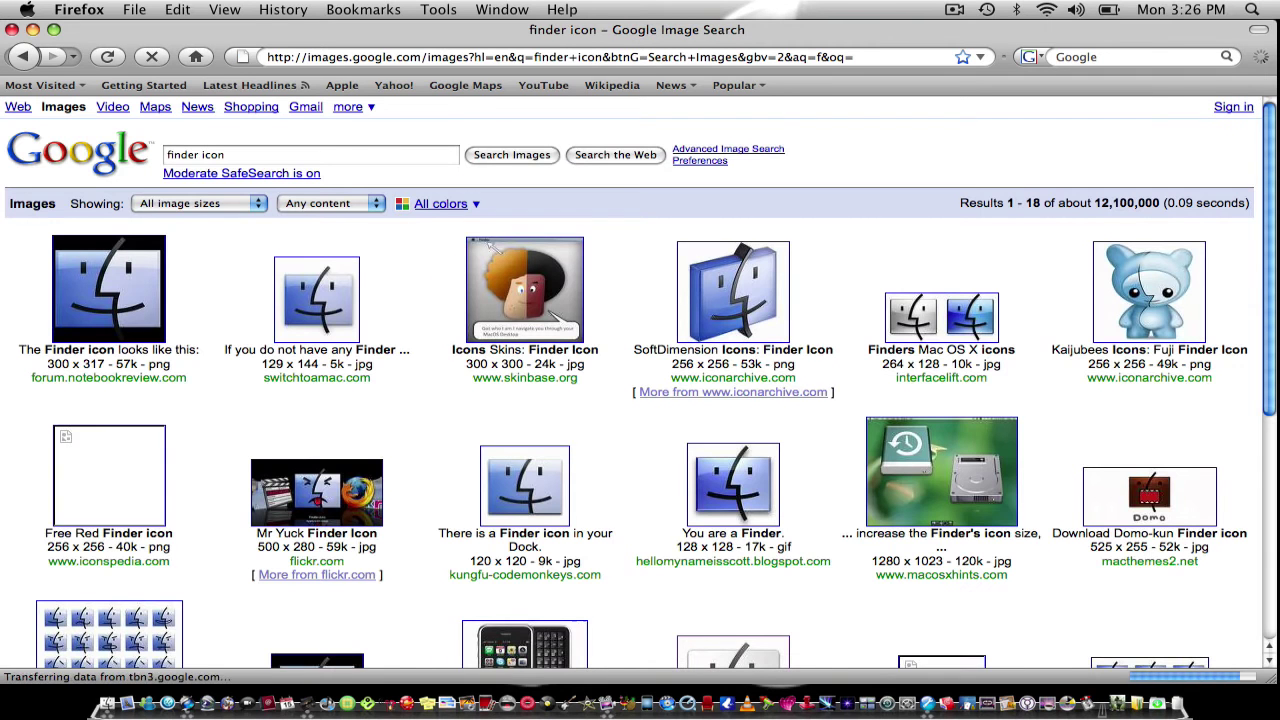
Page through the results and open the cyan Galactica Finder icon result
{"action": "scroll", "coordinate": [584, 315], "scroll_direction": "down", "scroll_amount": 5}
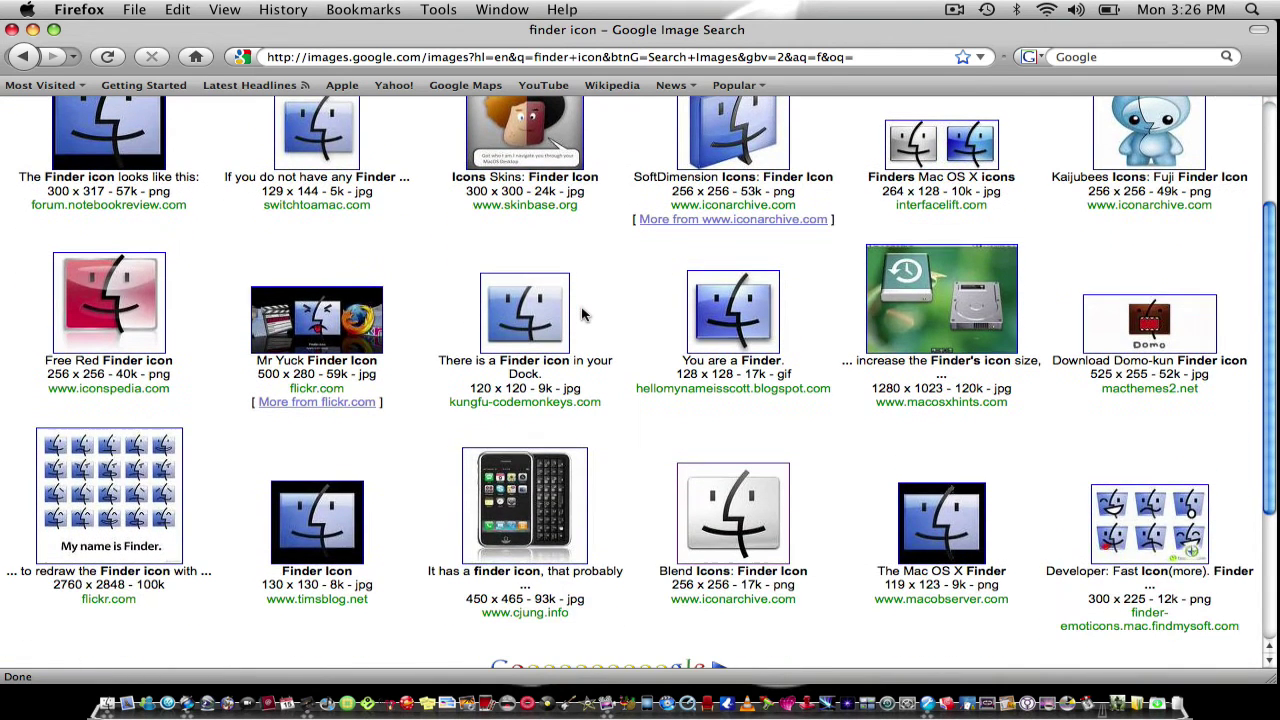
{"action": "scroll", "coordinate": [600, 320], "scroll_direction": "down", "scroll_amount": 5}
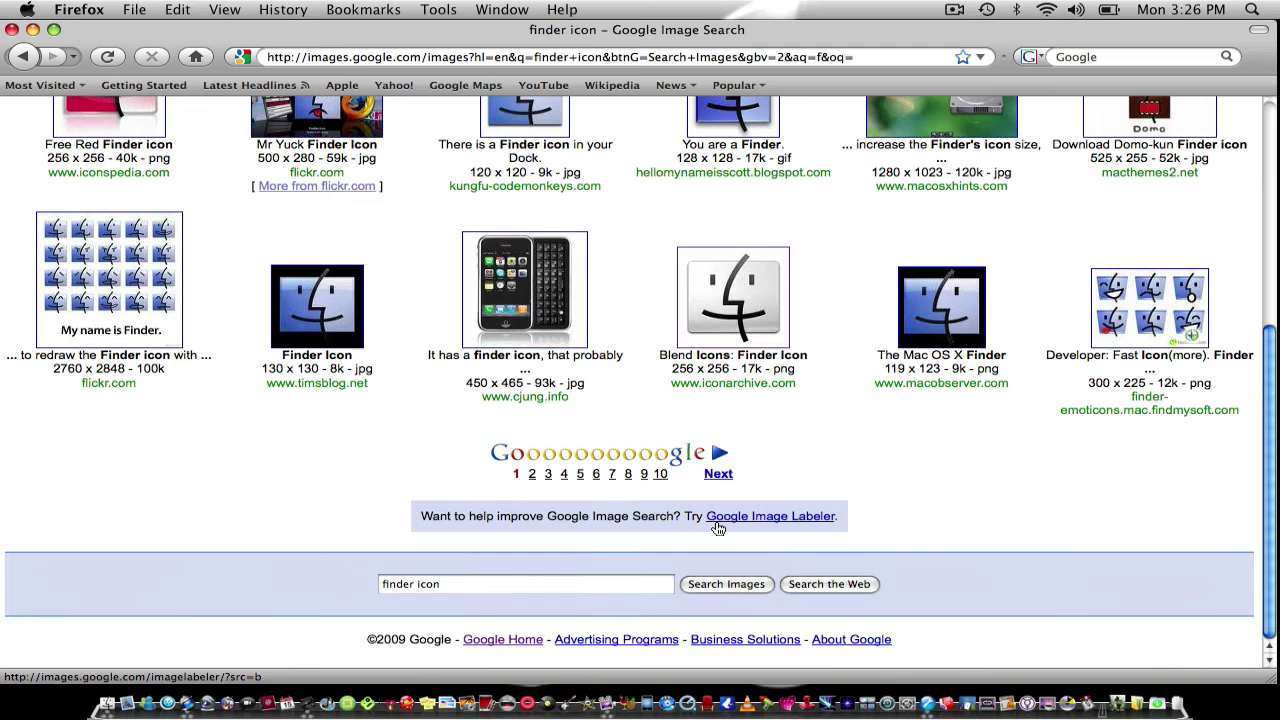
{"action": "left_click", "coordinate": [716, 474]}
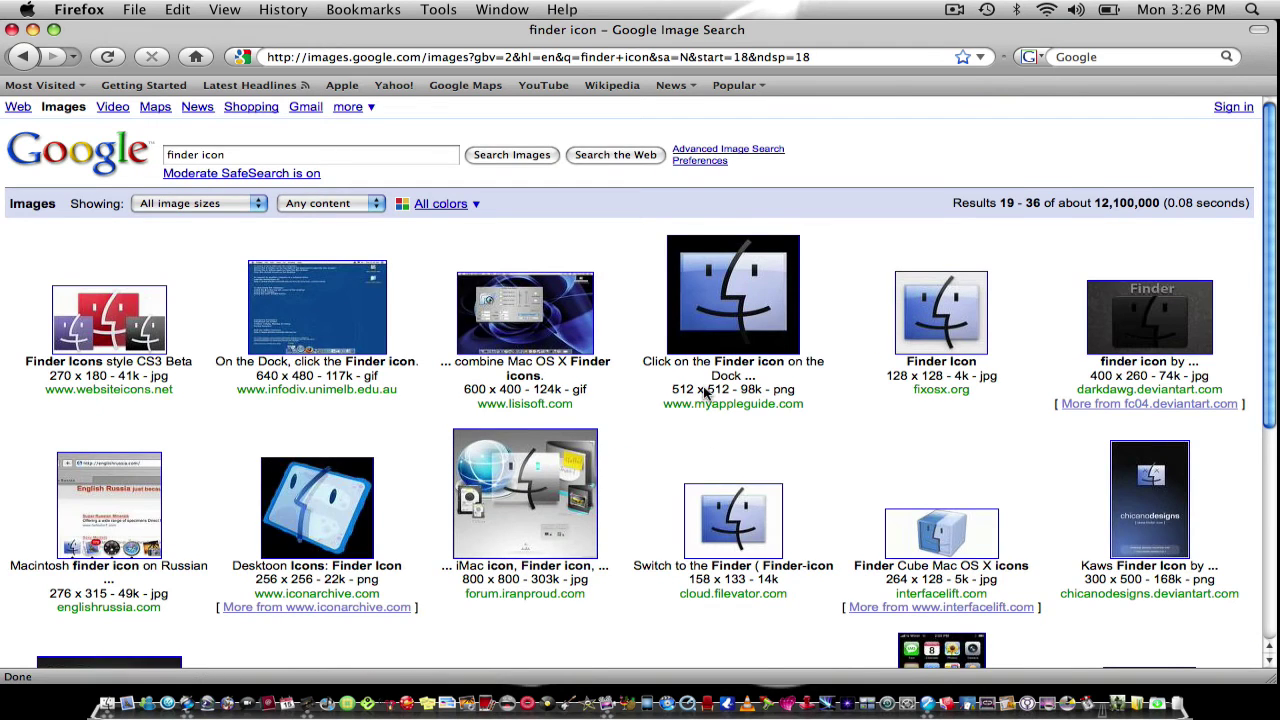
{"action": "scroll", "coordinate": [705, 393], "scroll_direction": "down", "scroll_amount": 8}
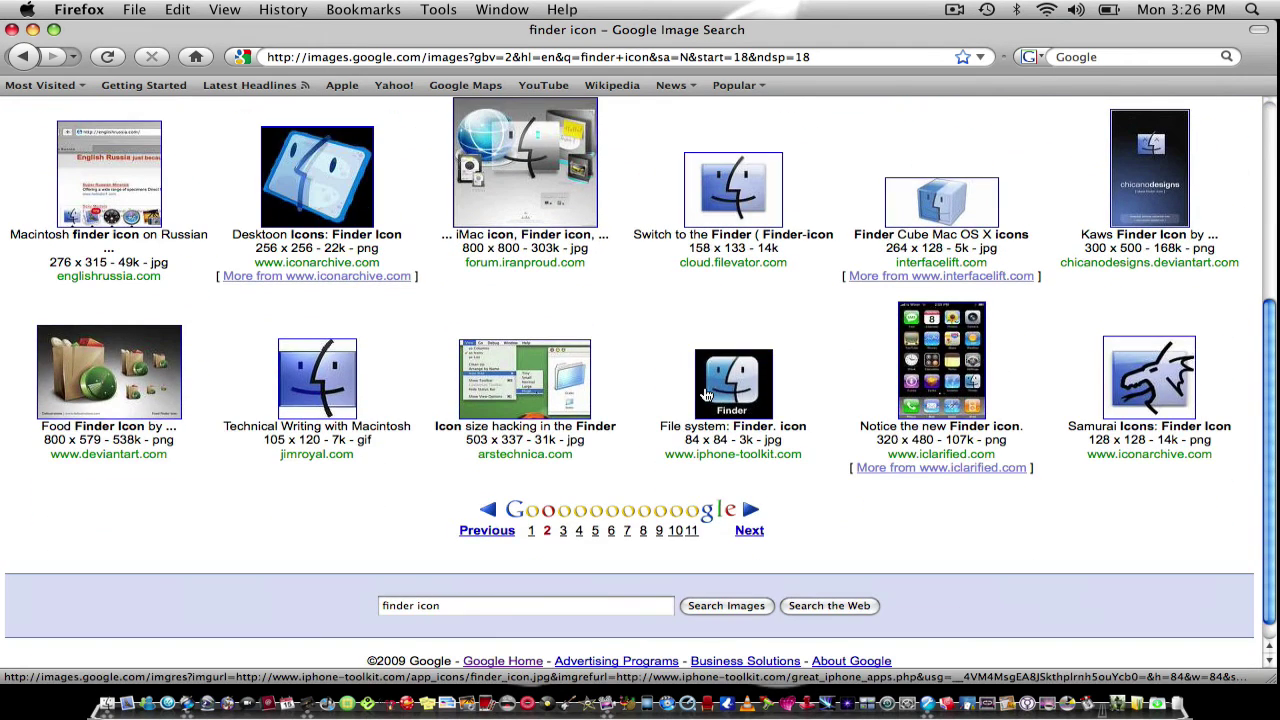
{"action": "left_click", "coordinate": [750, 533]}
{"action": "scroll", "coordinate": [692, 382], "scroll_direction": "down", "scroll_amount": 4}
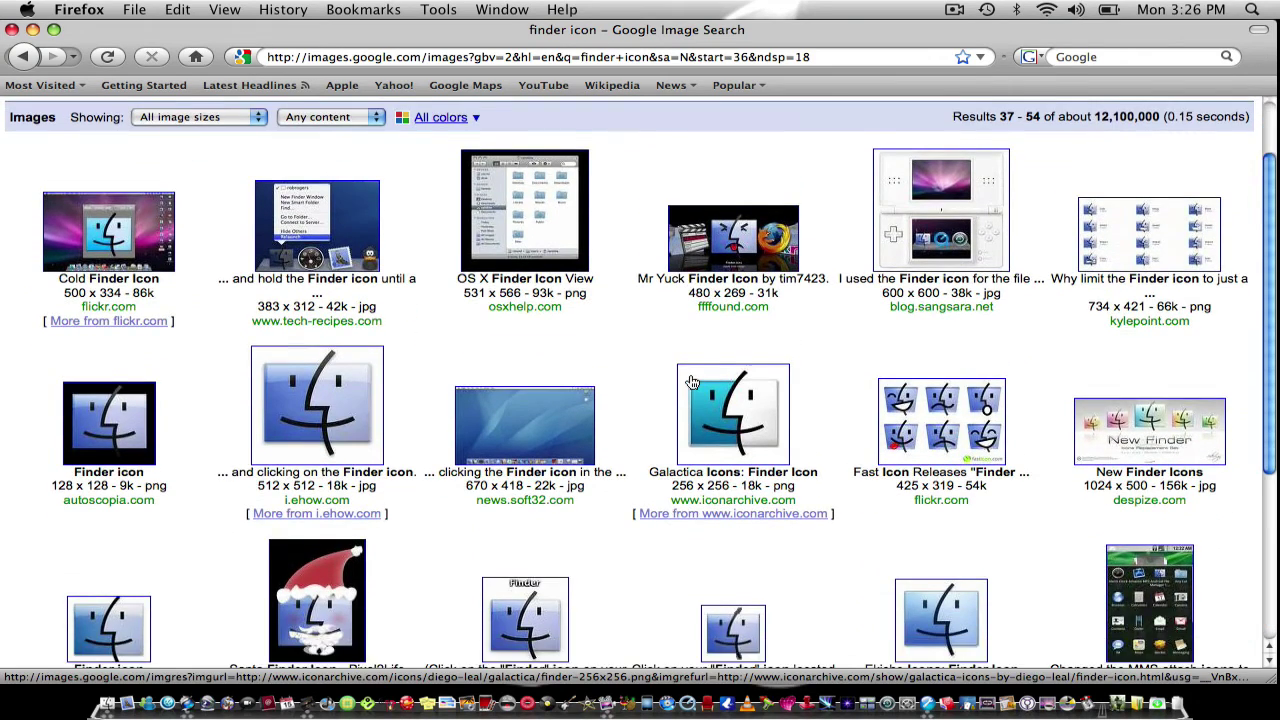
{"action": "scroll", "coordinate": [690, 382], "scroll_direction": "up", "scroll_amount": 3}
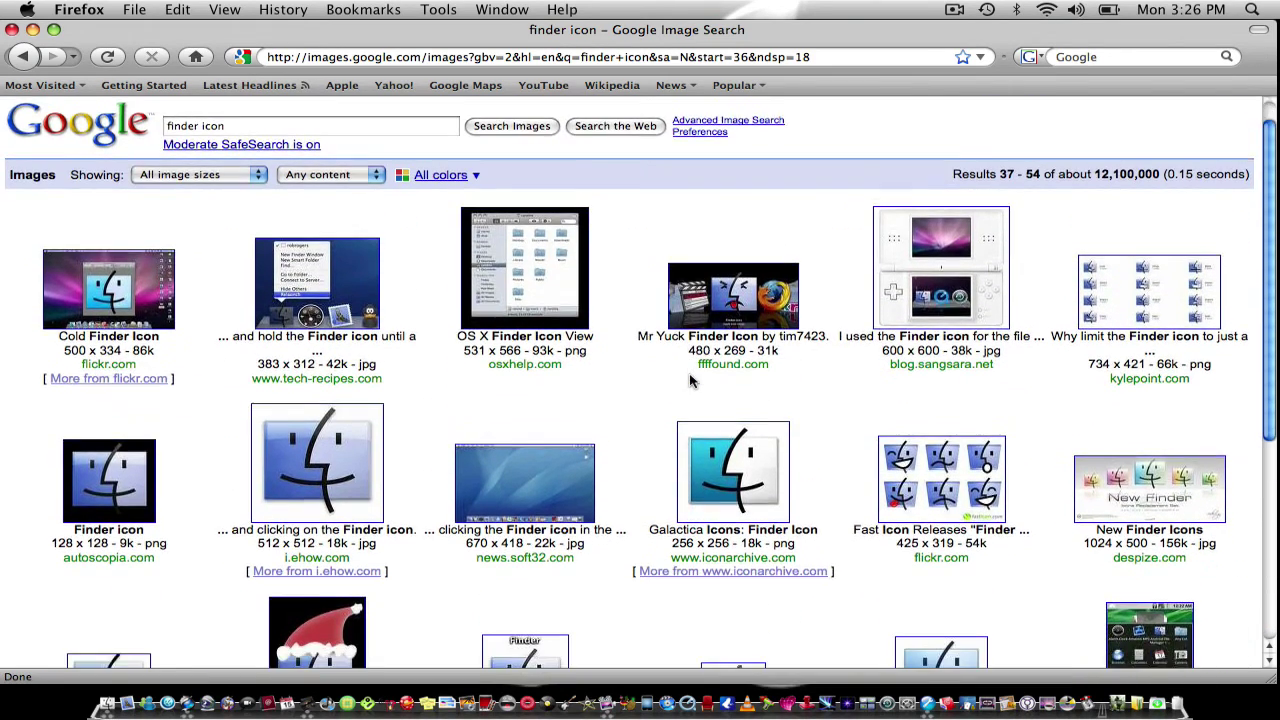
{"action": "scroll", "coordinate": [690, 378], "scroll_direction": "down", "scroll_amount": 2}
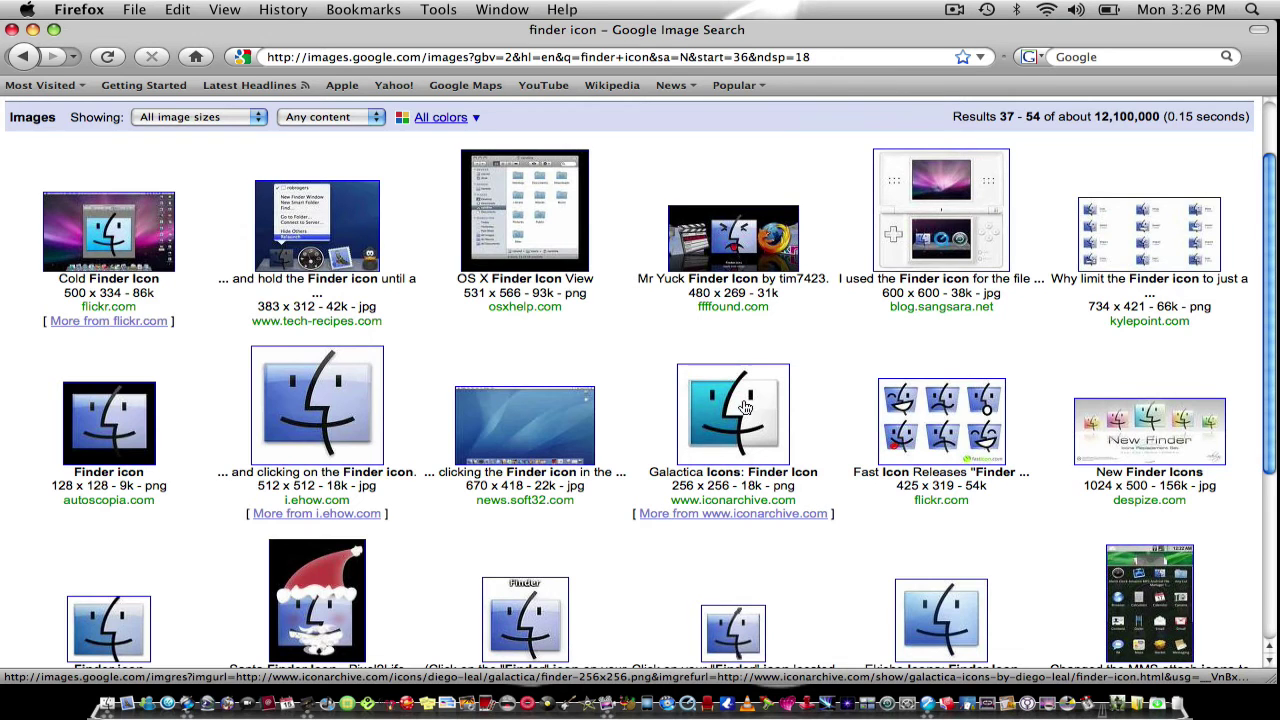
{"action": "left_click", "coordinate": [750, 420]}
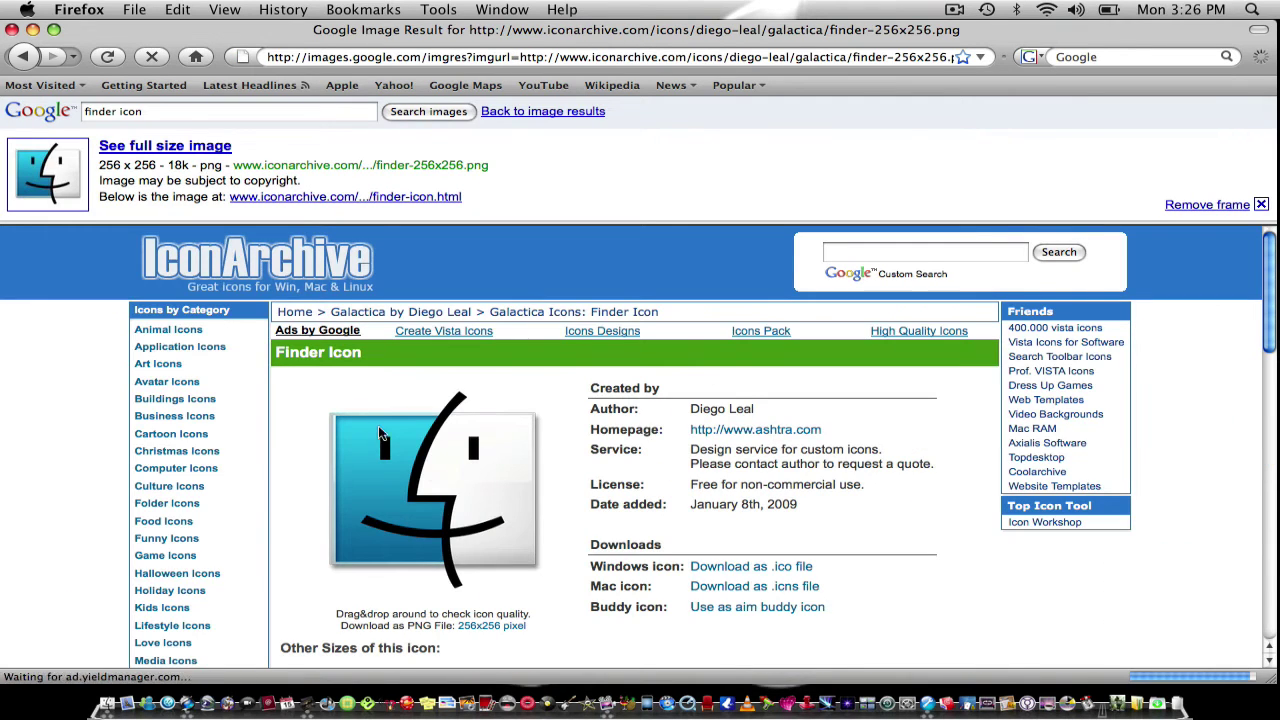
Save the image to the Desktop as finder-256x256.png, then close Downloads and Firefox
{"action": "right_click", "coordinate": [437, 488]}
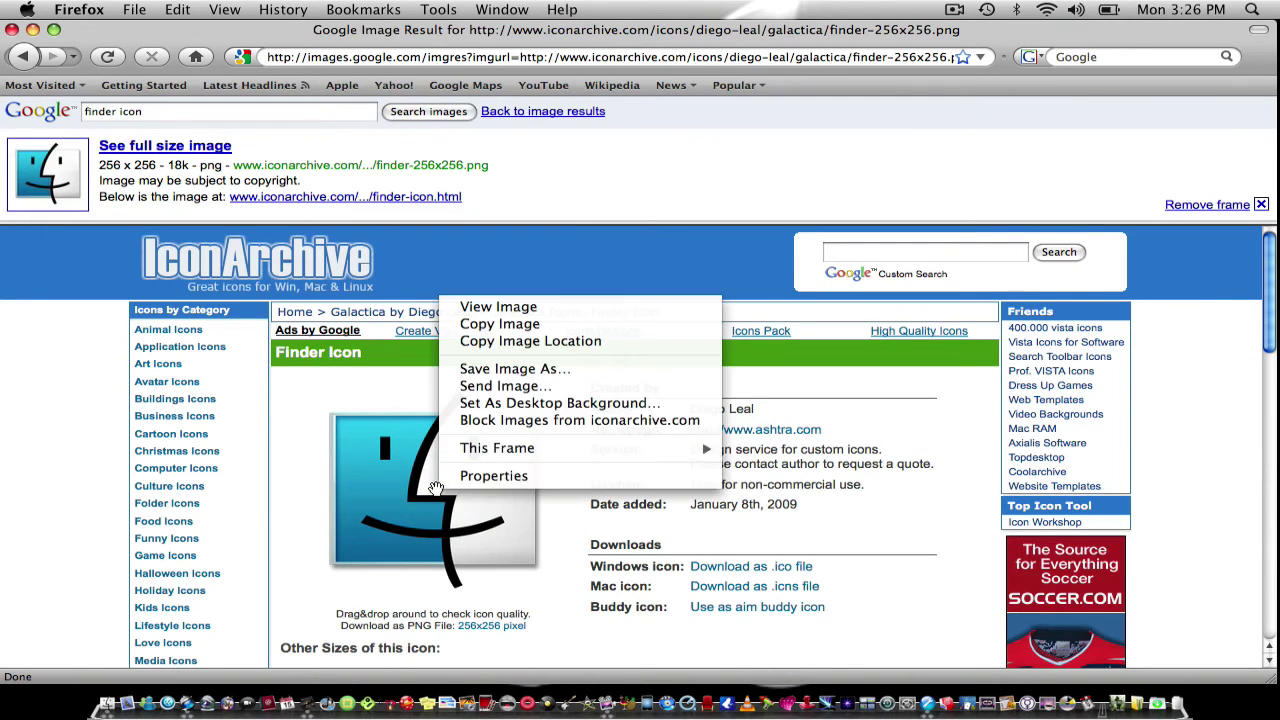
{"action": "left_click", "coordinate": [517, 373]}
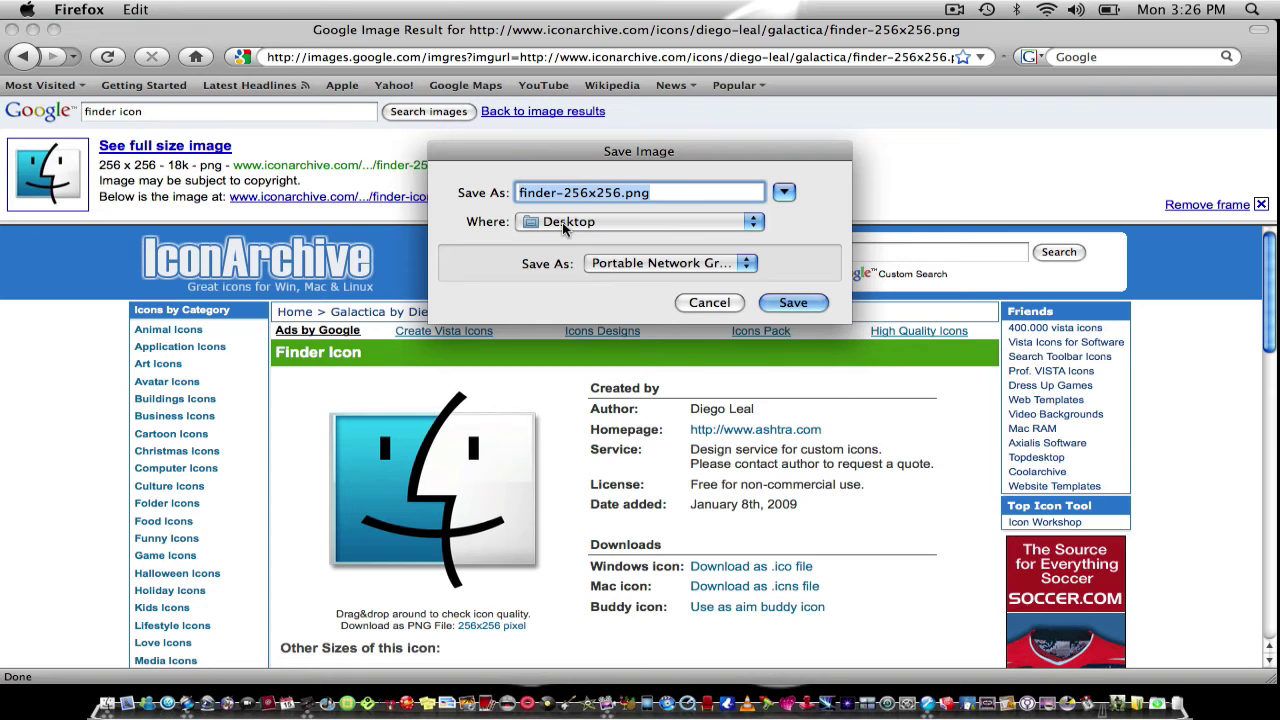
{"action": "left_click", "coordinate": [793, 303]}
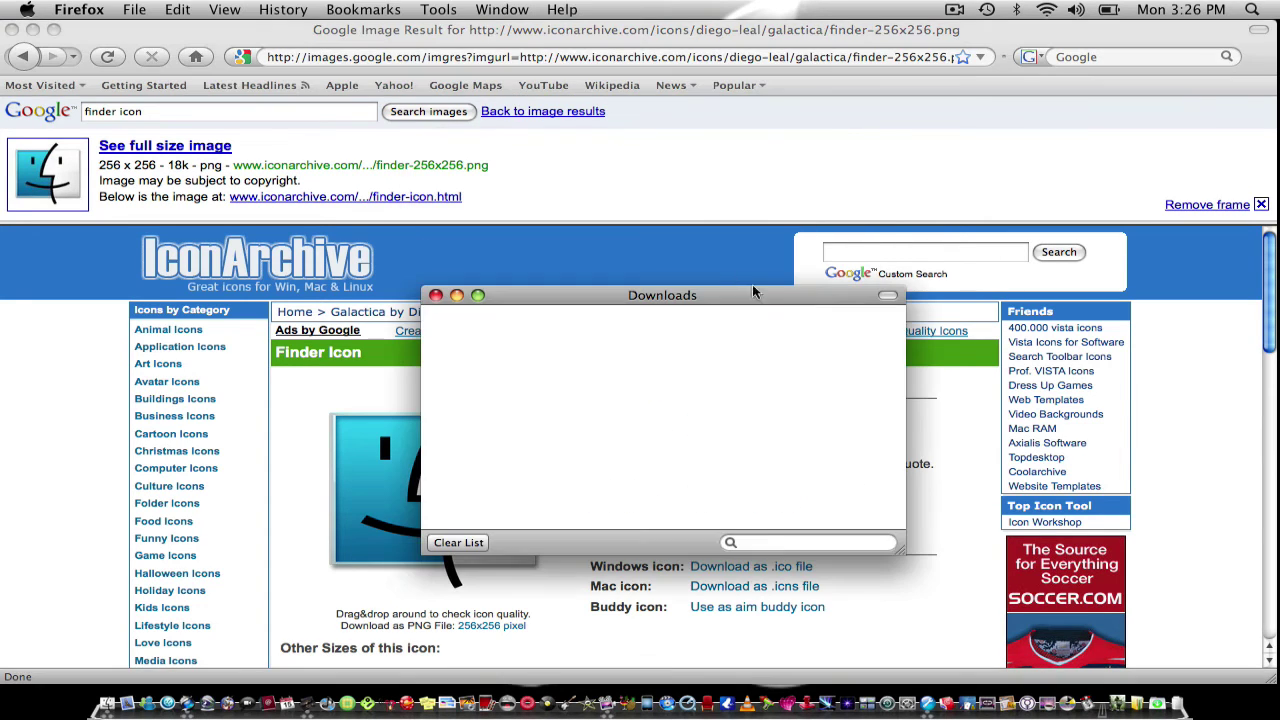
{"action": "left_click", "coordinate": [437, 296]}
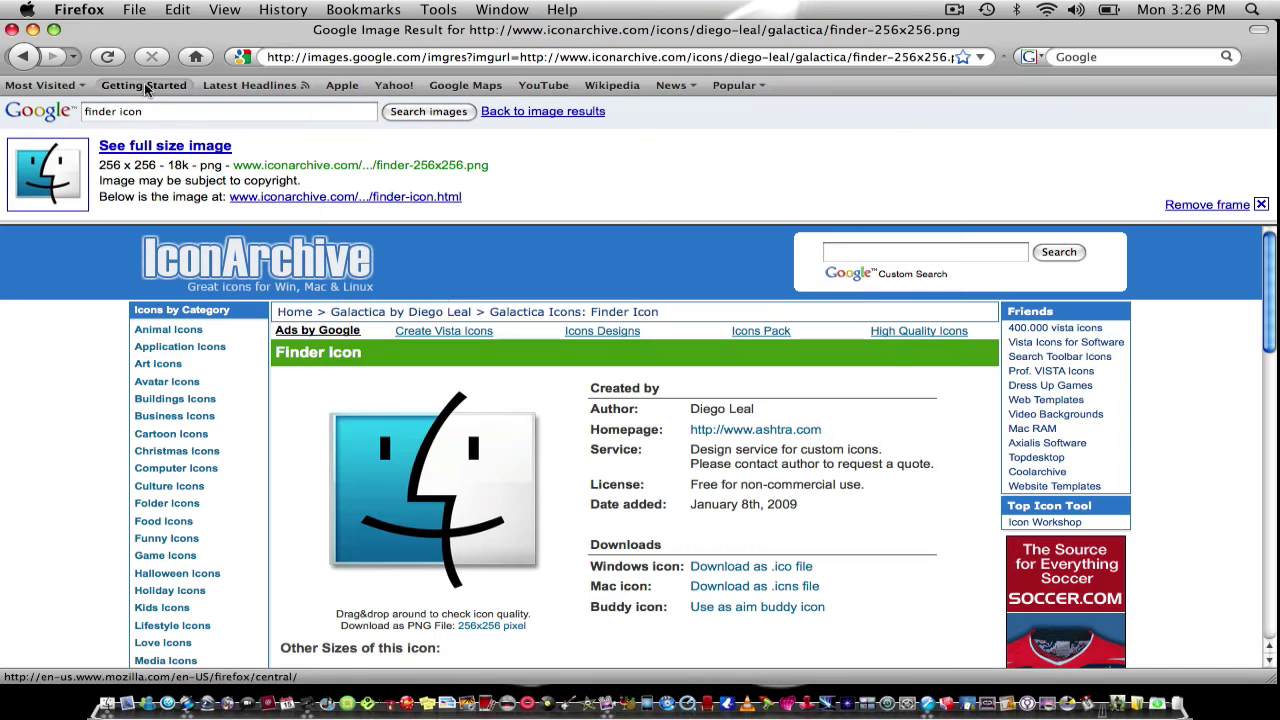
{"action": "left_click", "coordinate": [13, 30]}
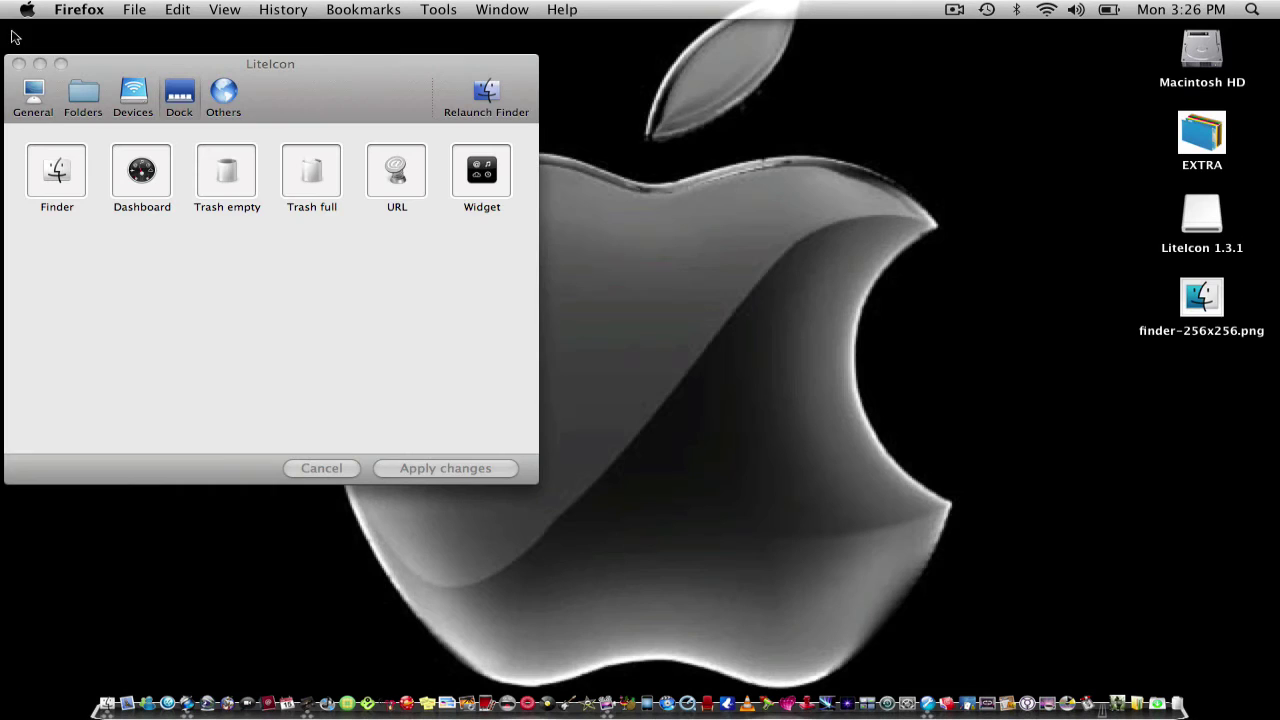
Drop finder-256x256.png from the desktop onto LiteIcon's Finder Dock icon well
{"action": "right_click", "coordinate": [1199, 297]}
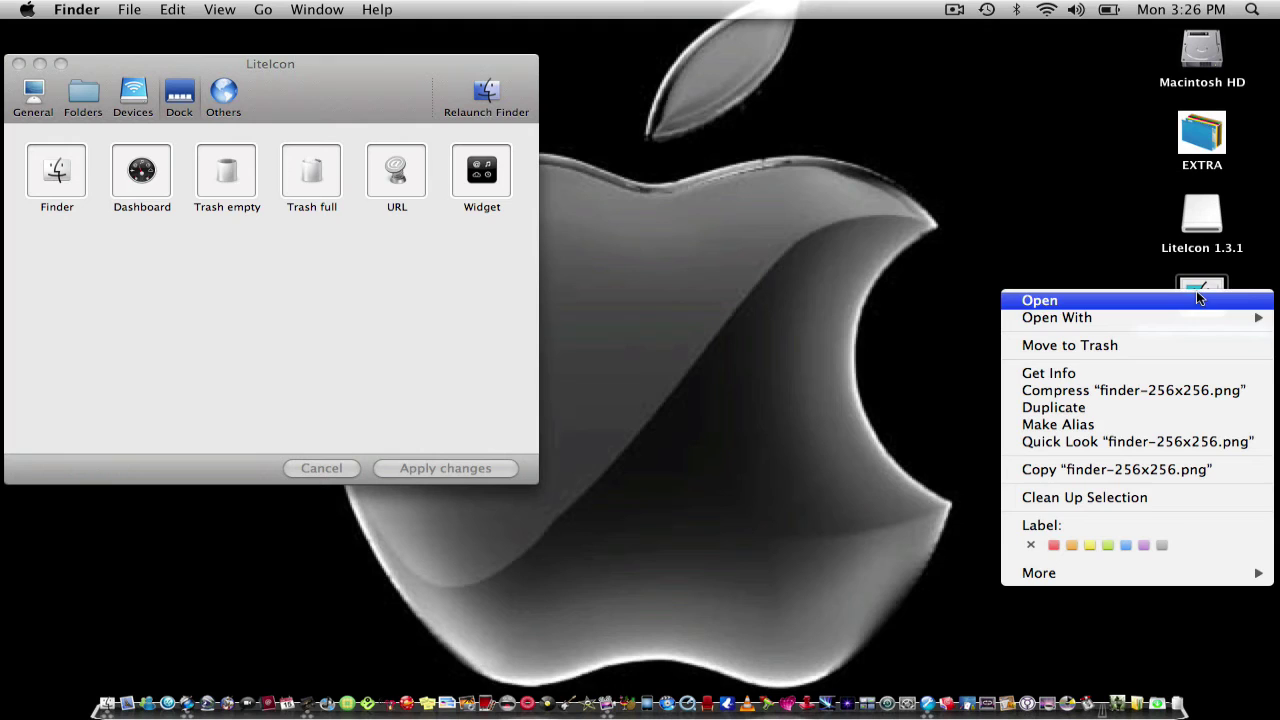
{"action": "left_click", "coordinate": [1172, 298]}
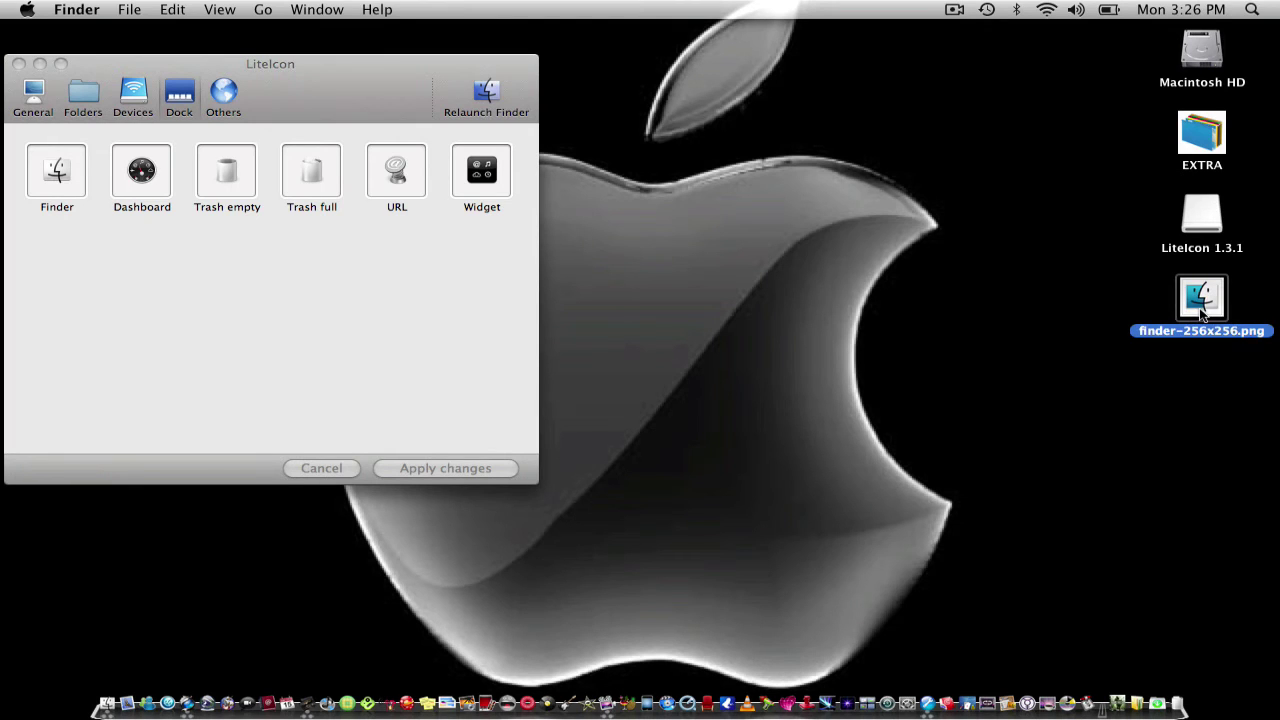
{"action": "left_click_drag", "start_coordinate": [1201, 313], "coordinate": [58, 177]}
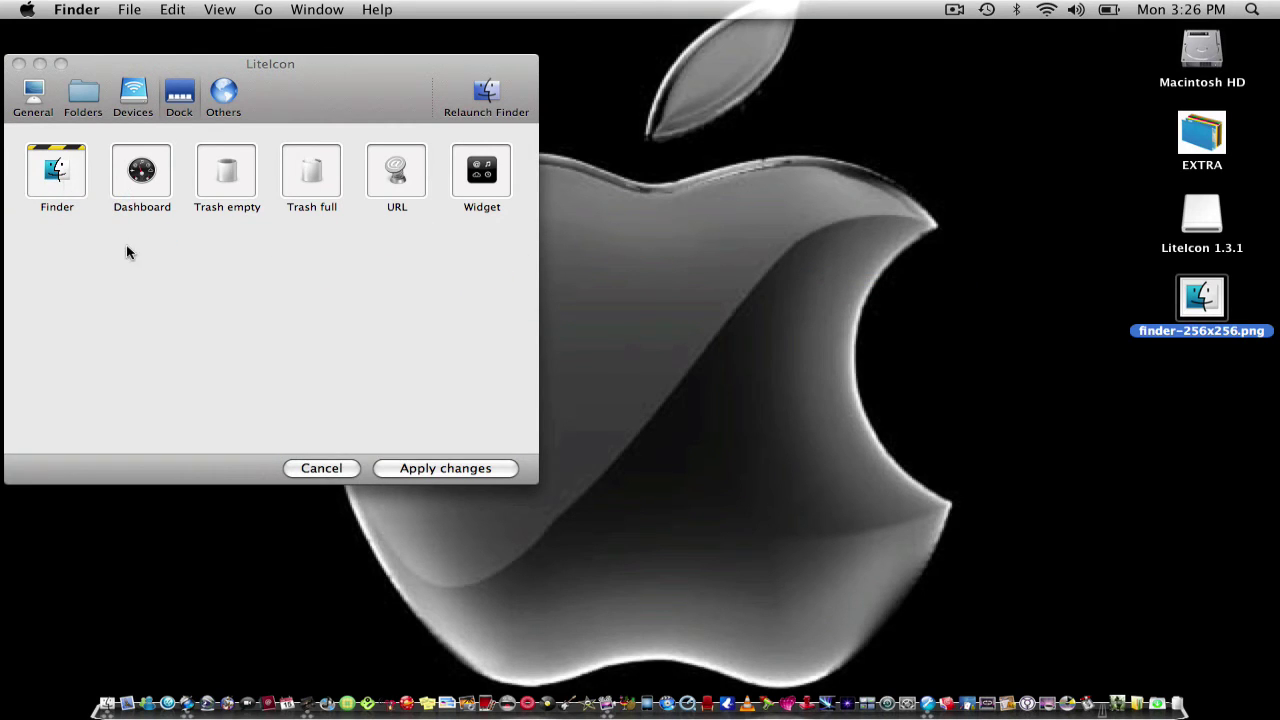
Apply the new Finder icon, authorising with the admin password
{"action": "left_click", "coordinate": [490, 469]}
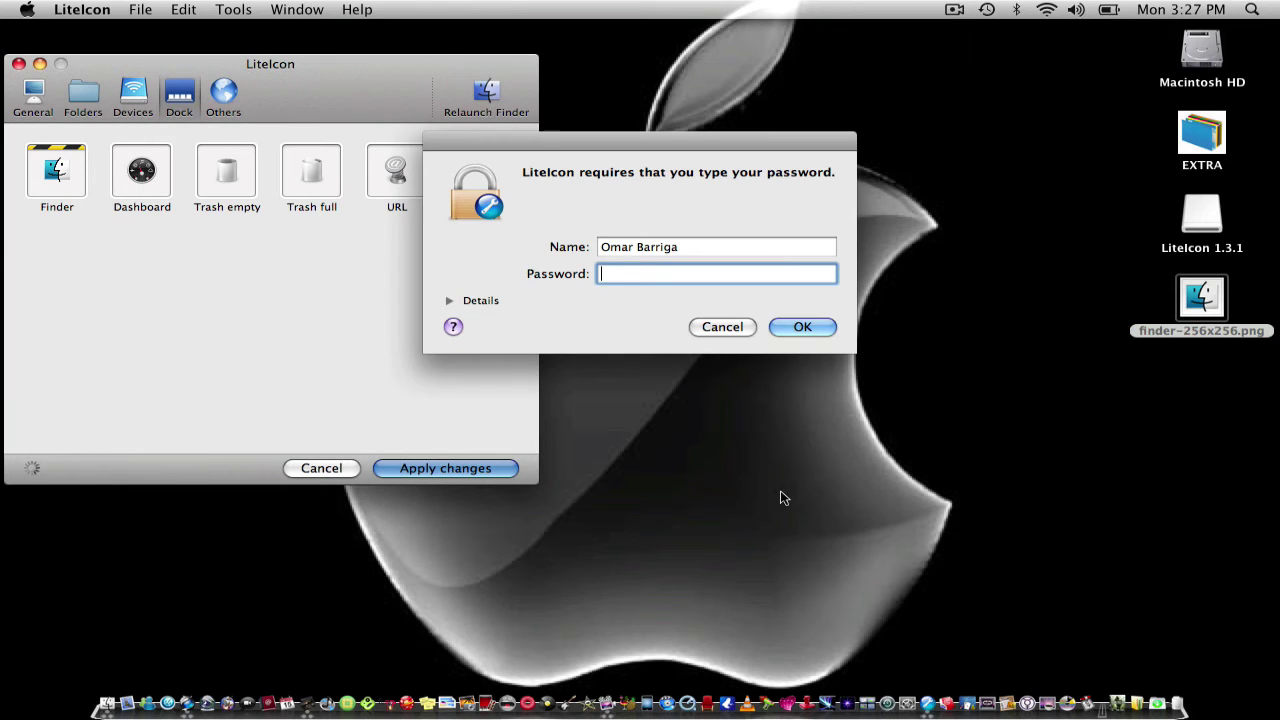
{"action": "type", "text": "********"}
{"action": "key", "text": "BackSpace"}
{"action": "key", "text": "BackSpace"}
{"action": "key", "text": "BackSpace"}
{"action": "key", "text": "BackSpace"}
{"action": "key", "text": "BackSpace"}
{"action": "key", "text": "BackSpace"}
{"action": "key", "text": "BackSpace"}
{"action": "key", "text": "BackSpace"}
{"action": "type", "text": "********"}
{"action": "key", "text": "Return"}
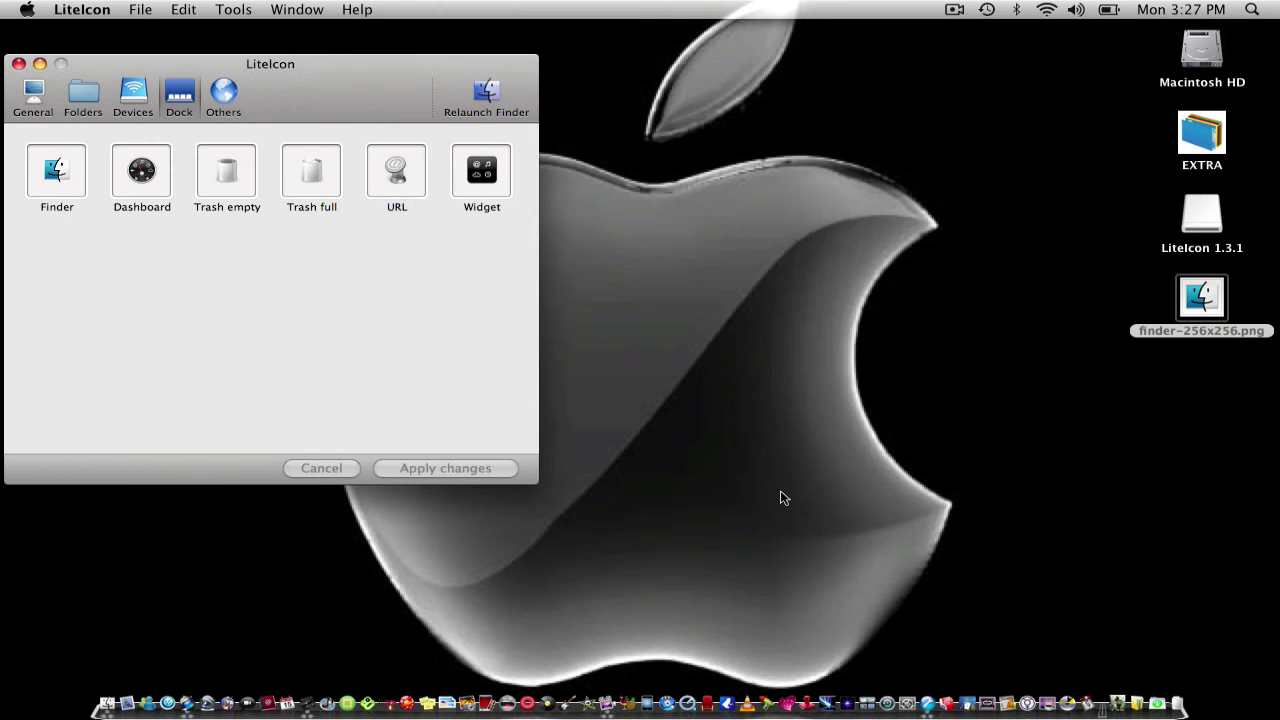
Relaunch Finder, dismiss the restart advice, and close the LiteIcon window
{"action": "left_click", "coordinate": [489, 101]}
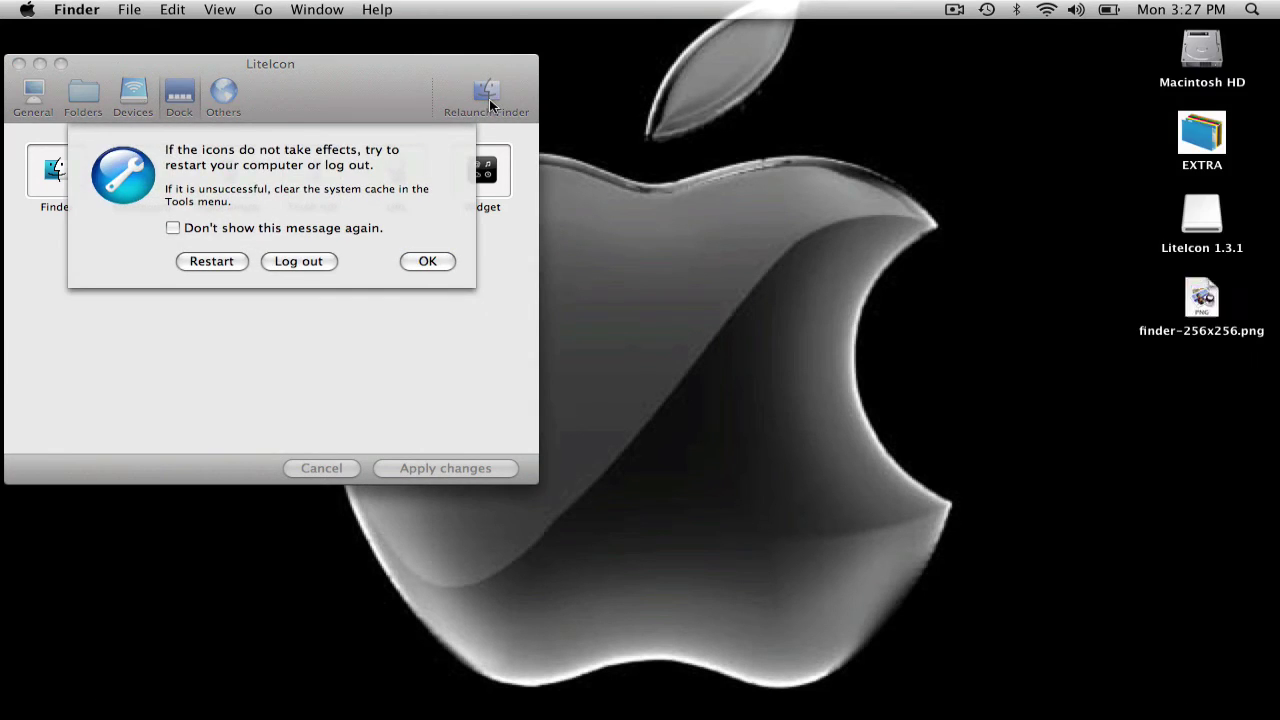
{"action": "left_click", "coordinate": [430, 262]}
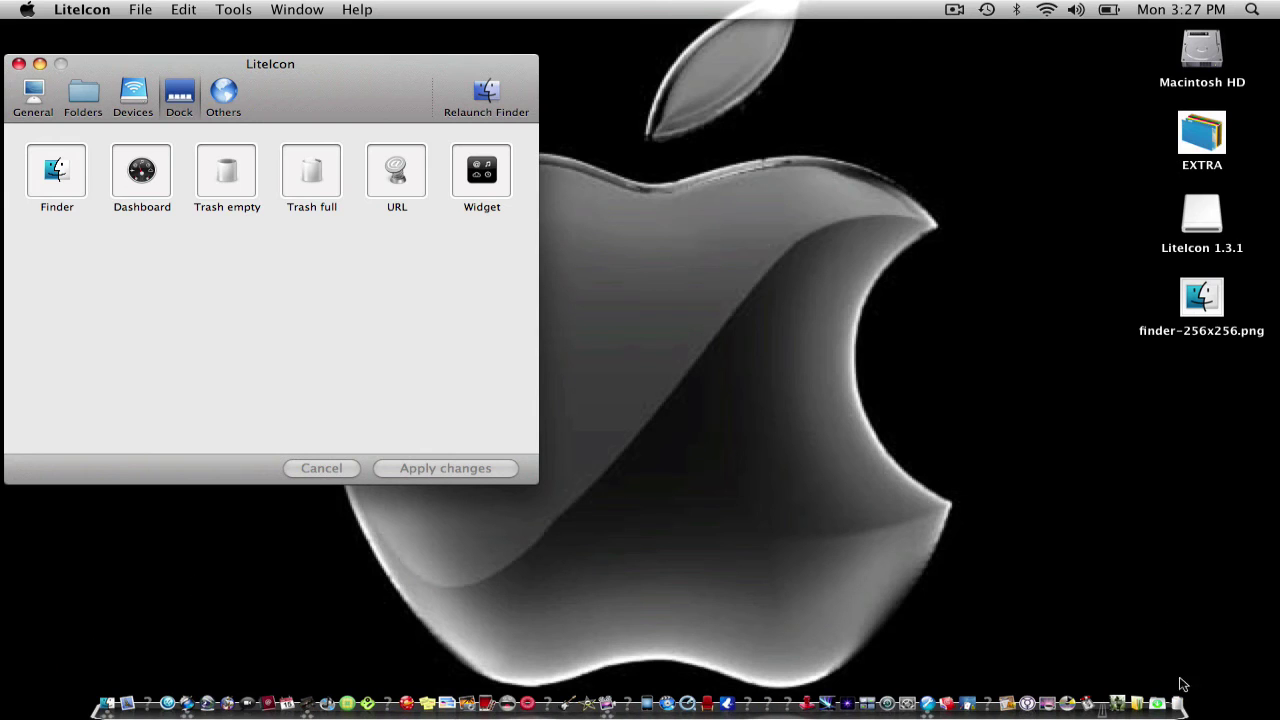
{"action": "left_click", "coordinate": [526, 534]}
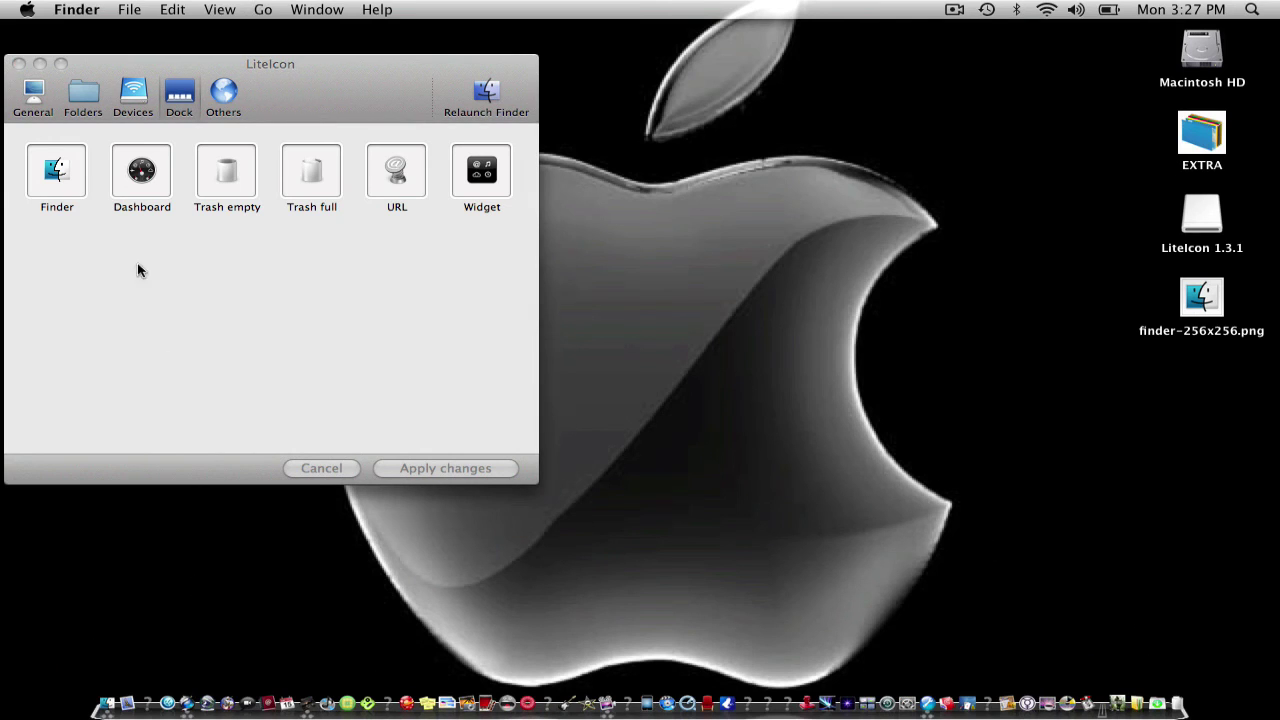
{"action": "left_click", "coordinate": [20, 63]}
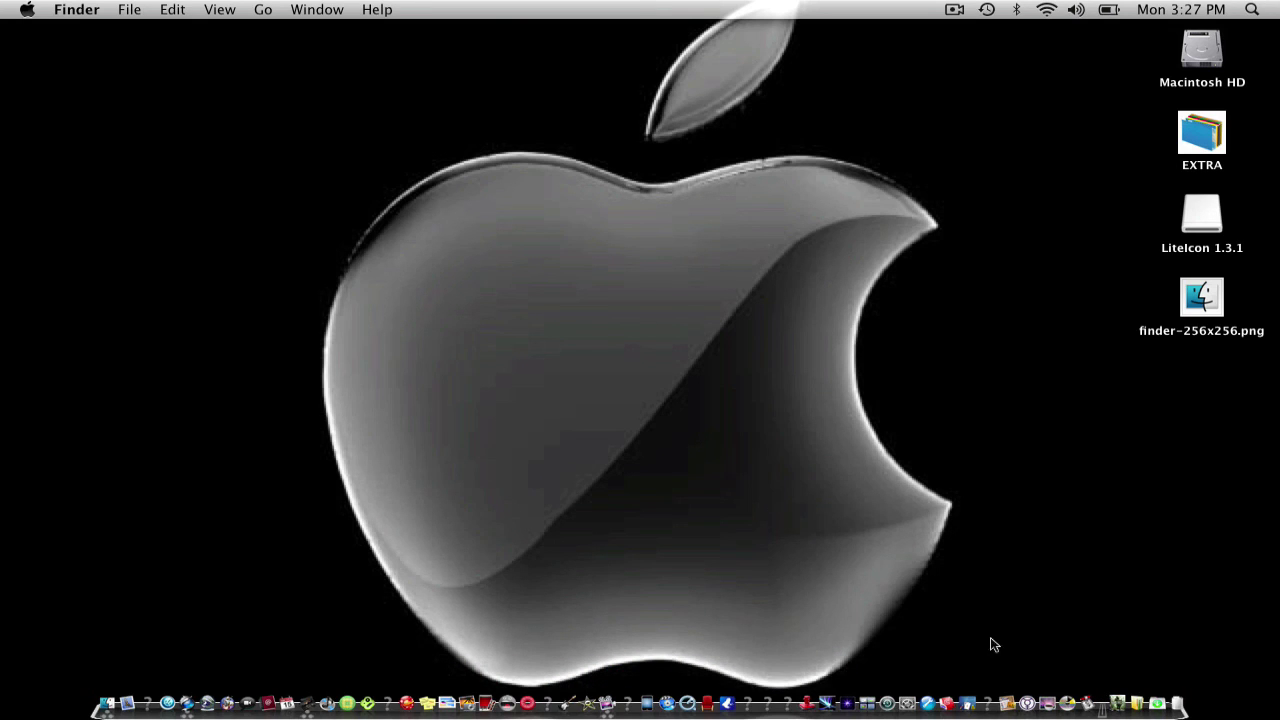
Show the blank Microsoft Messenger Dock item in Finder, then close its window
{"action": "right_click", "coordinate": [148, 690]}
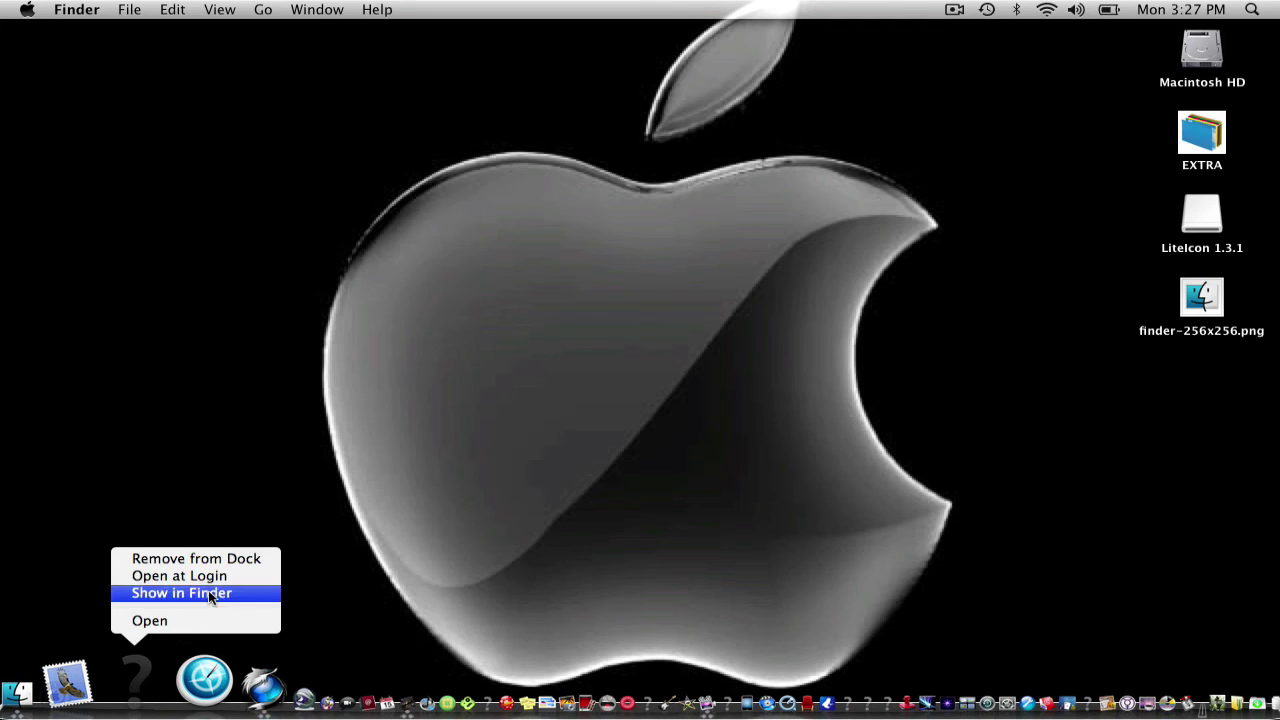
{"action": "left_click", "coordinate": [208, 593]}
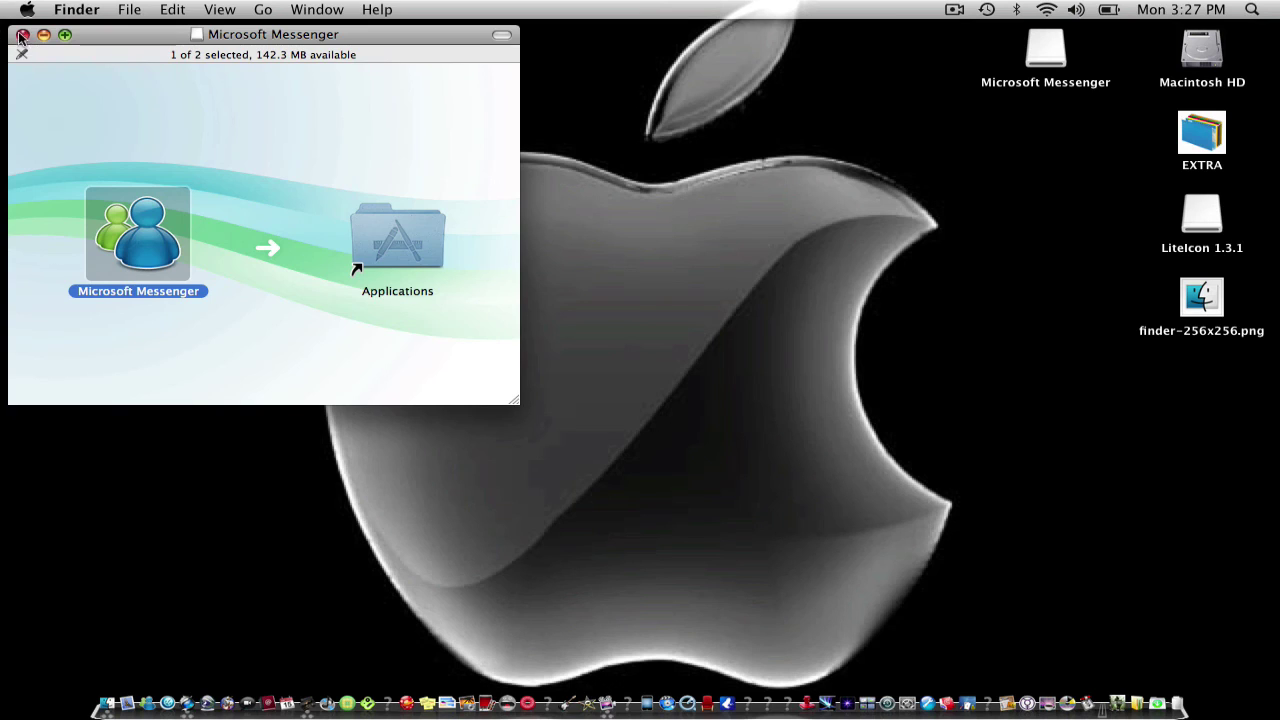
{"action": "key", "text": "super+w"}
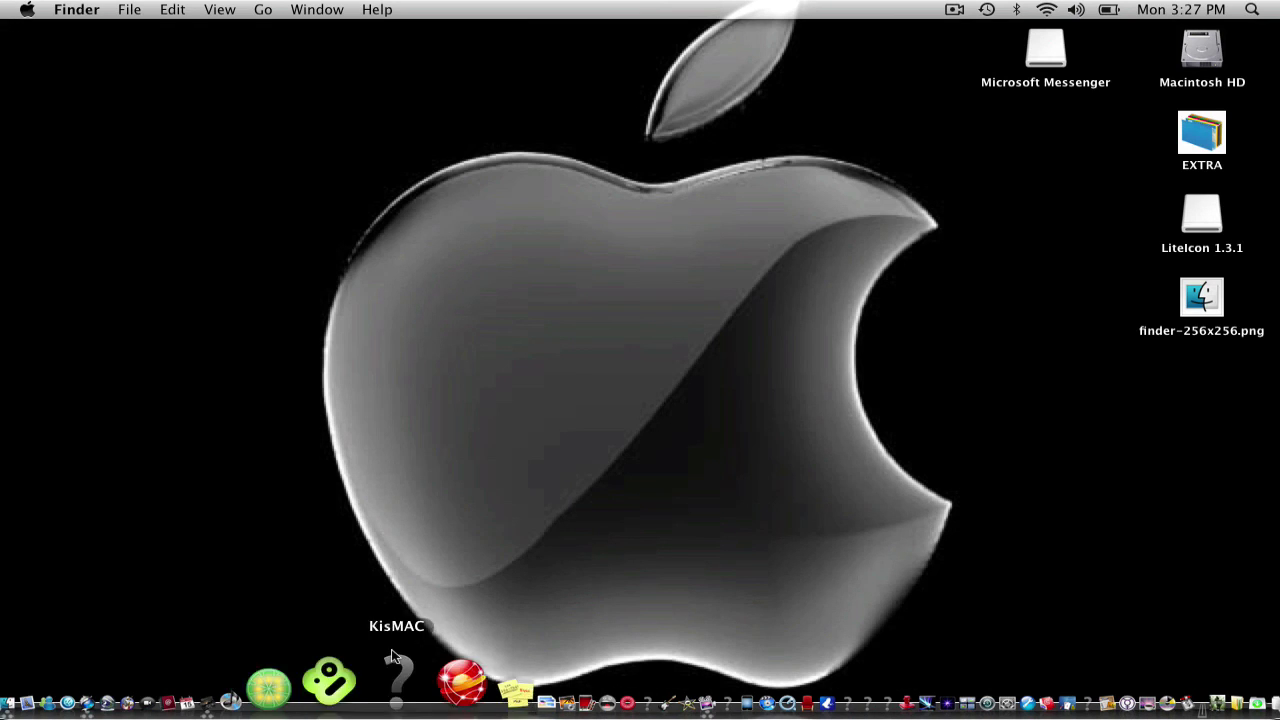
Show the blank AppZapper Dock item in Finder, leaving the KisMAC item unchanged
{"action": "right_click", "coordinate": [385, 676]}
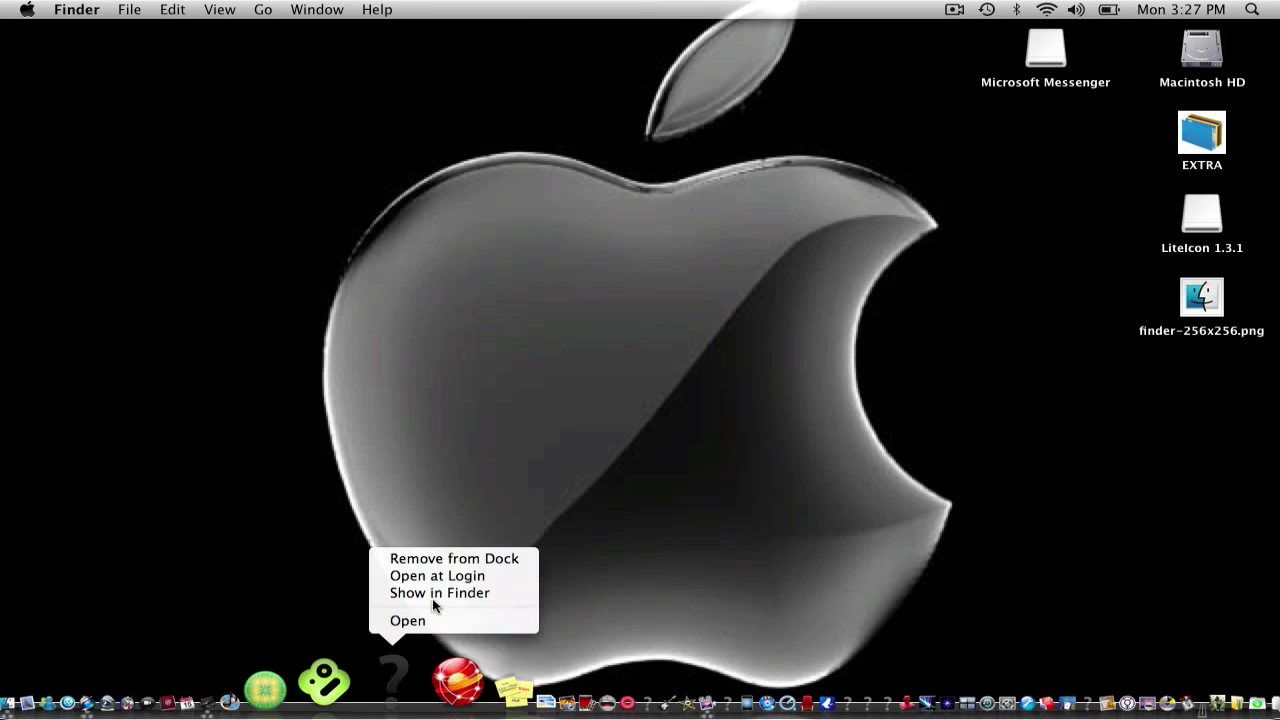
{"action": "left_click", "coordinate": [581, 612]}
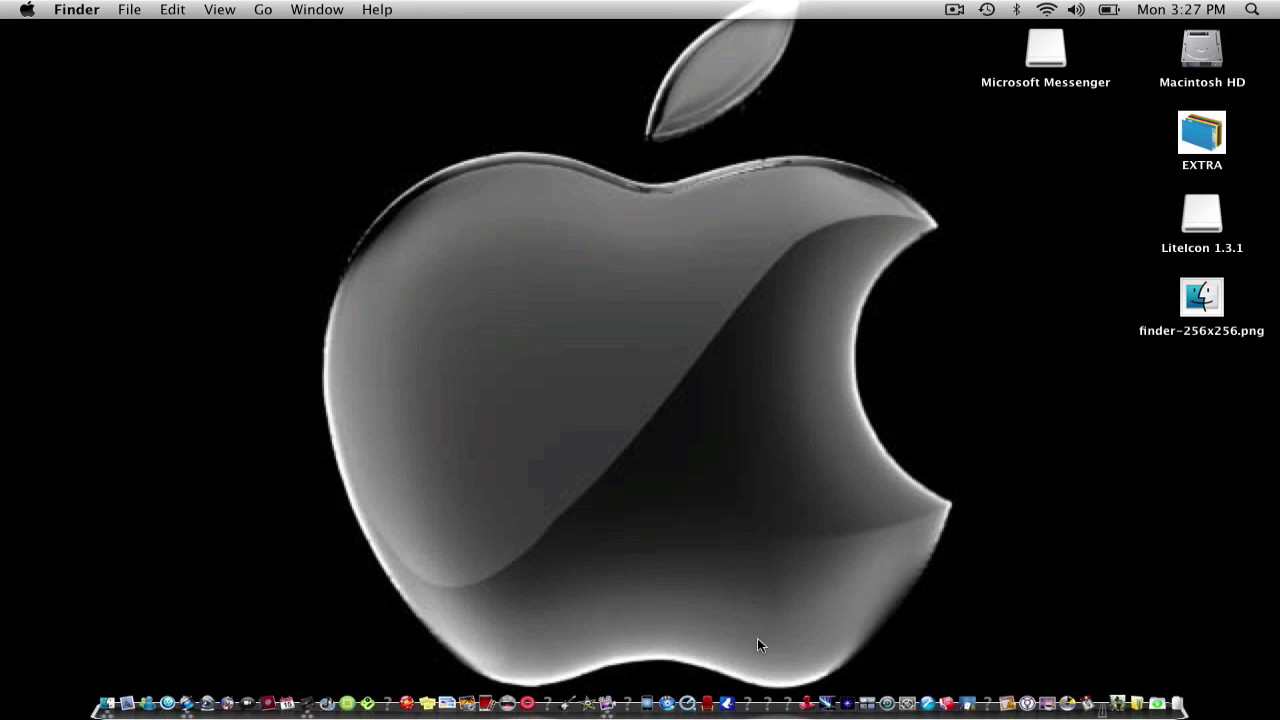
{"action": "right_click", "coordinate": [755, 697]}
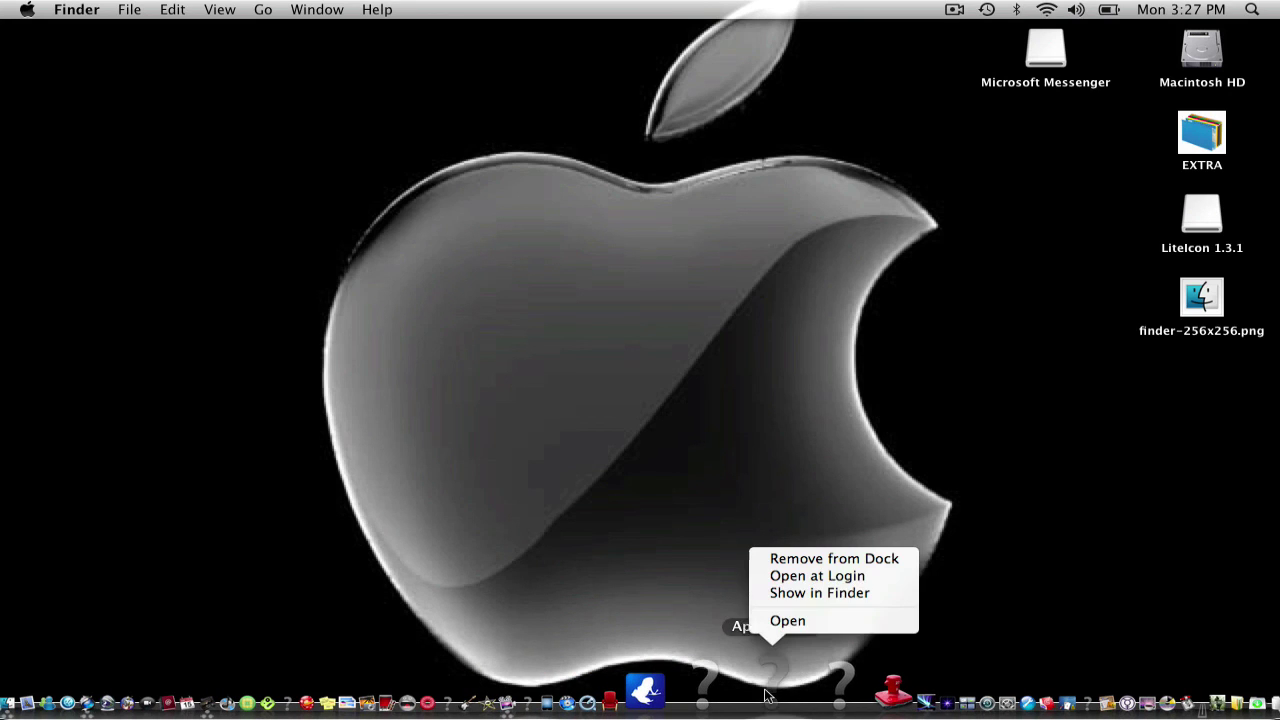
{"action": "left_click", "coordinate": [820, 592]}
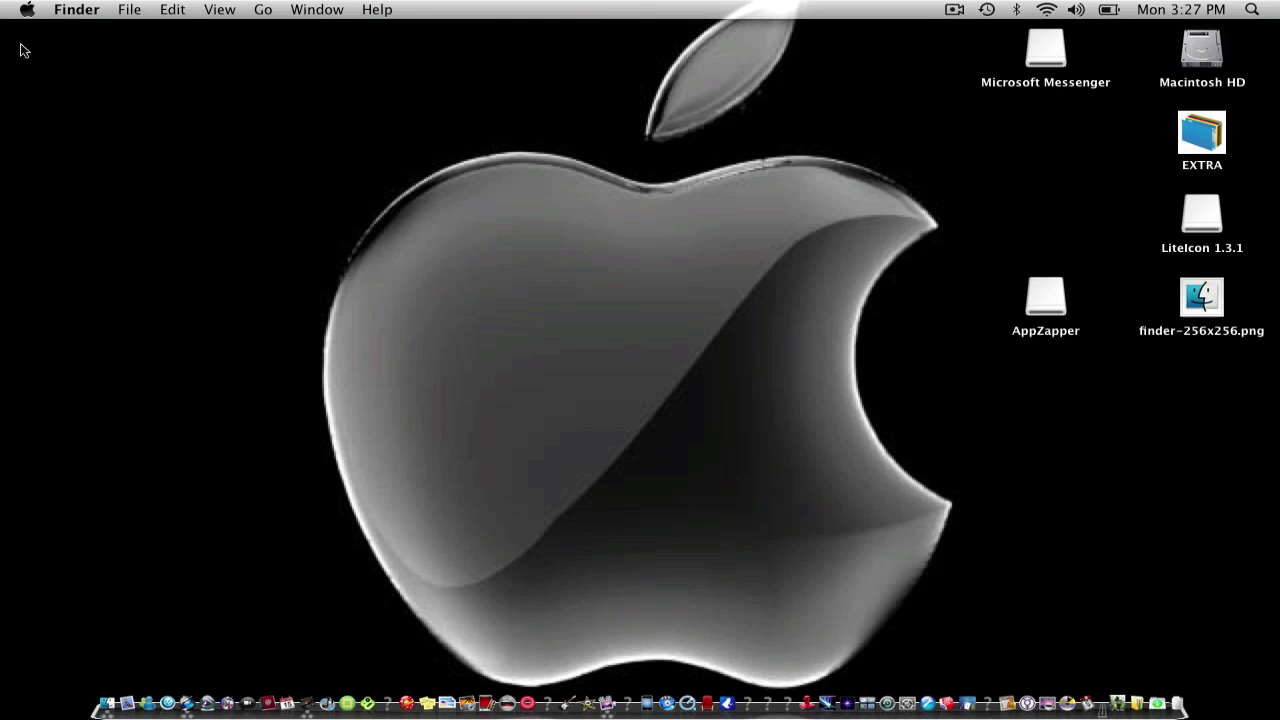
Close the AppZapper installer window so the mounted volumes show on the desktop
{"action": "left_click", "coordinate": [729, 238]}
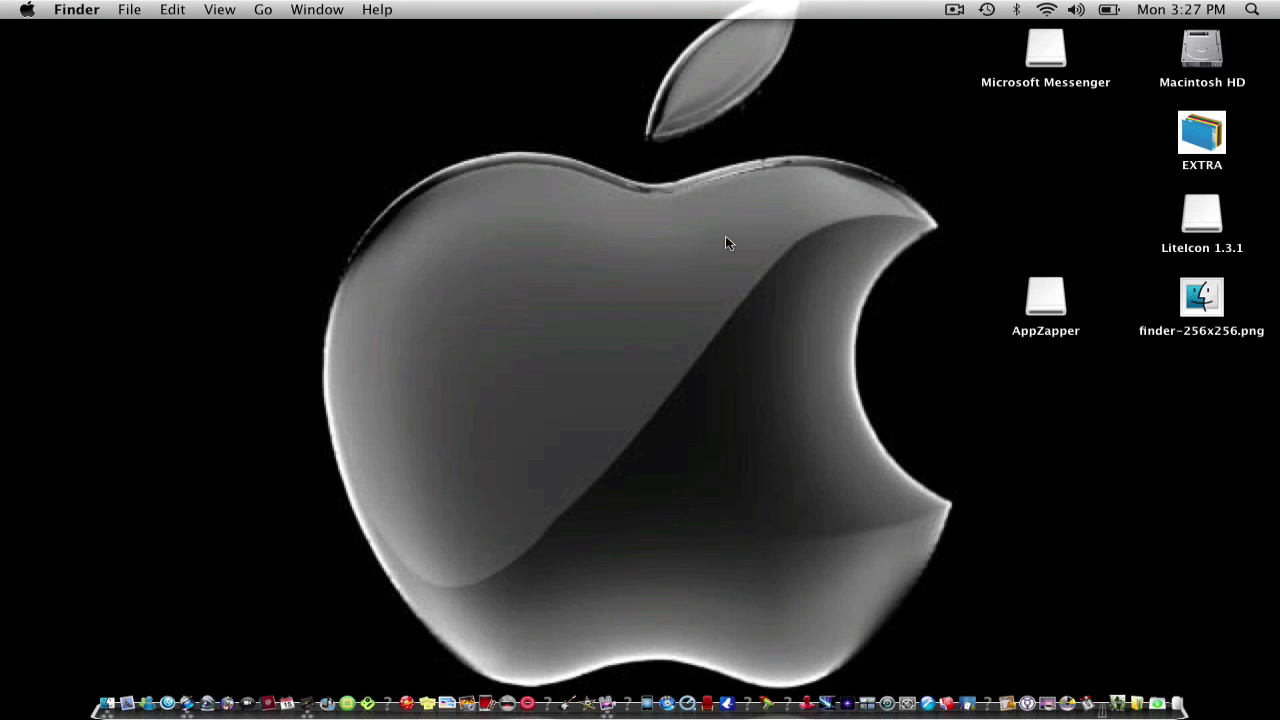